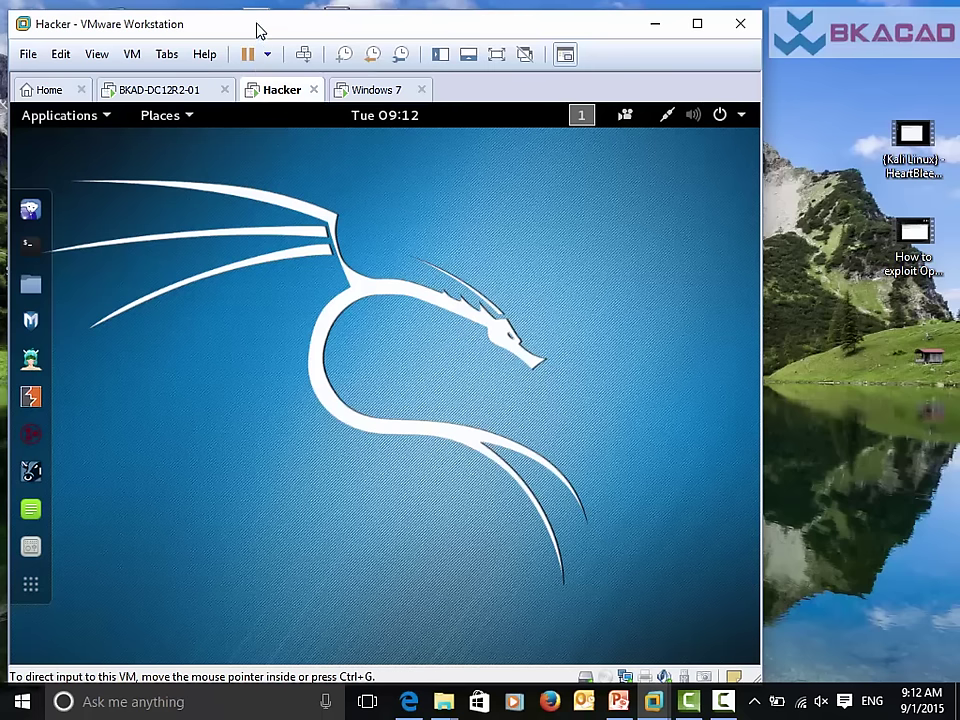
Check the Windows 7 and Hacker VMs, then bring up the BKAD-DC12R2-01 server's wizard
left_click_drag(257, 31, 265, 29)
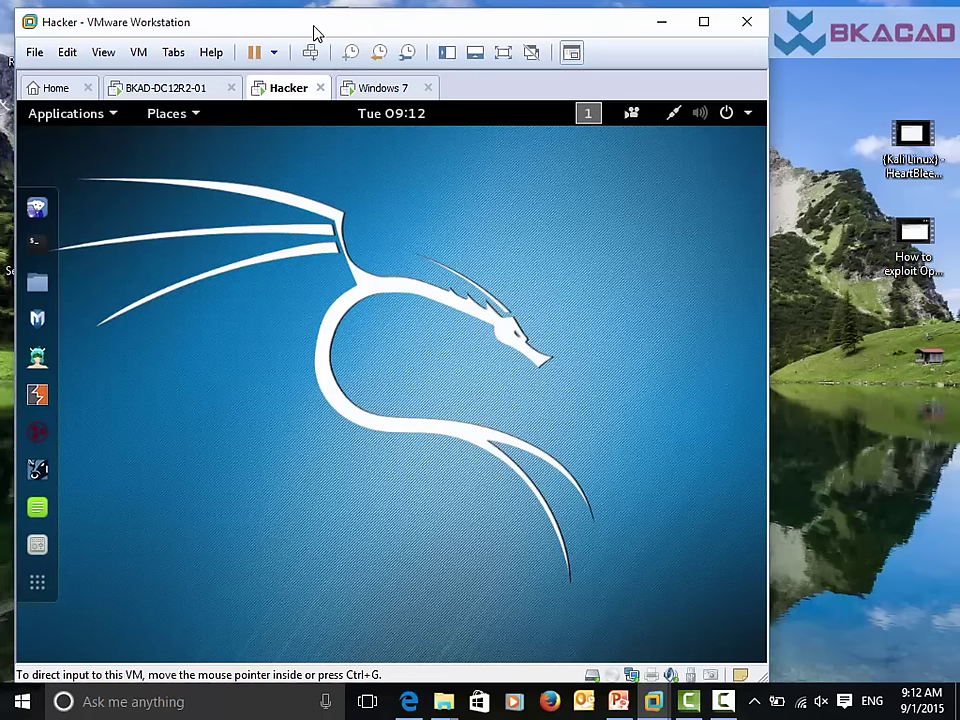
left_click(380, 88)
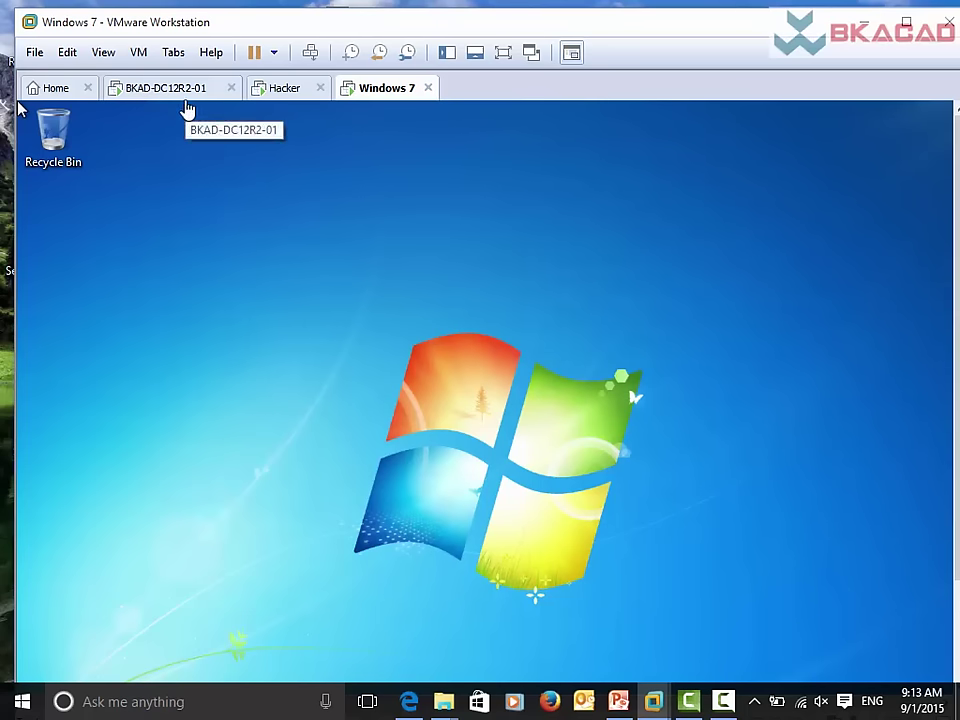
left_click(281, 89)
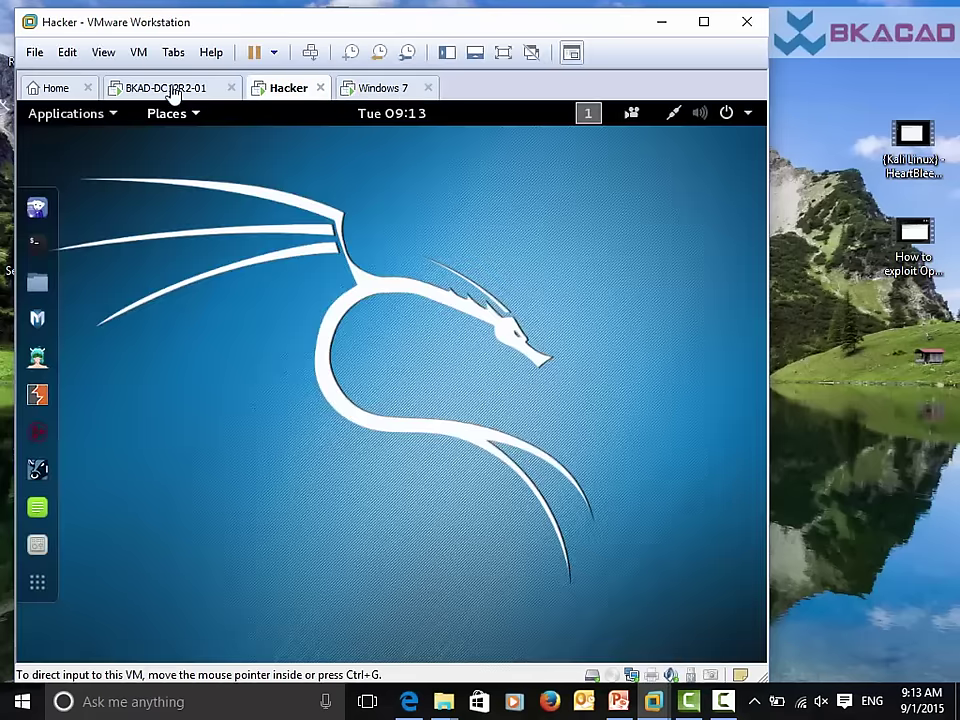
left_click(172, 90)
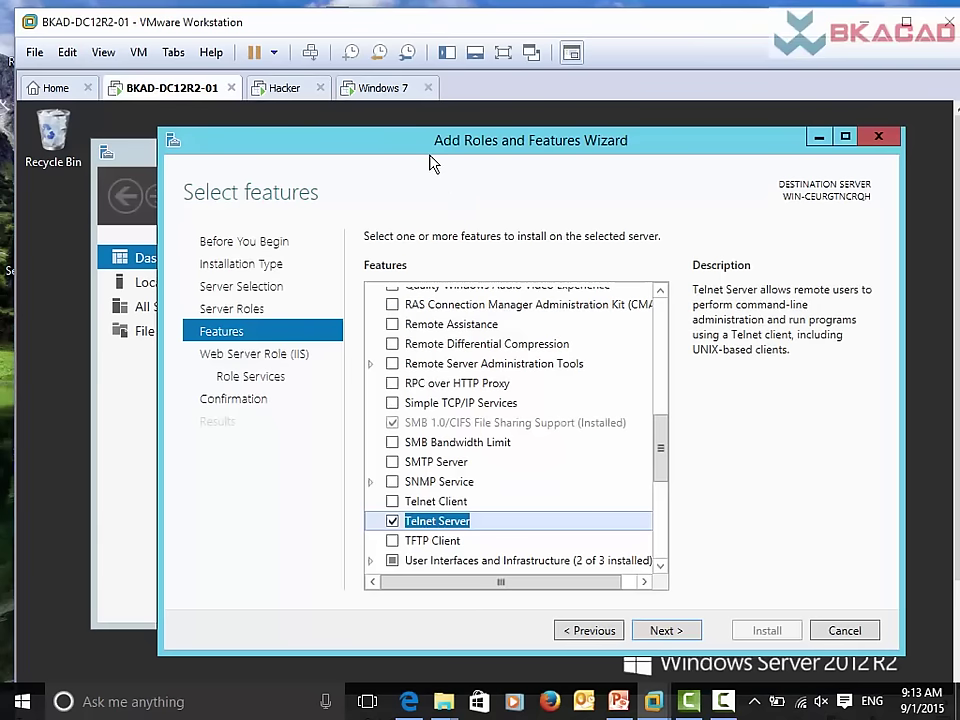
left_click_drag(428, 150, 357, 147)
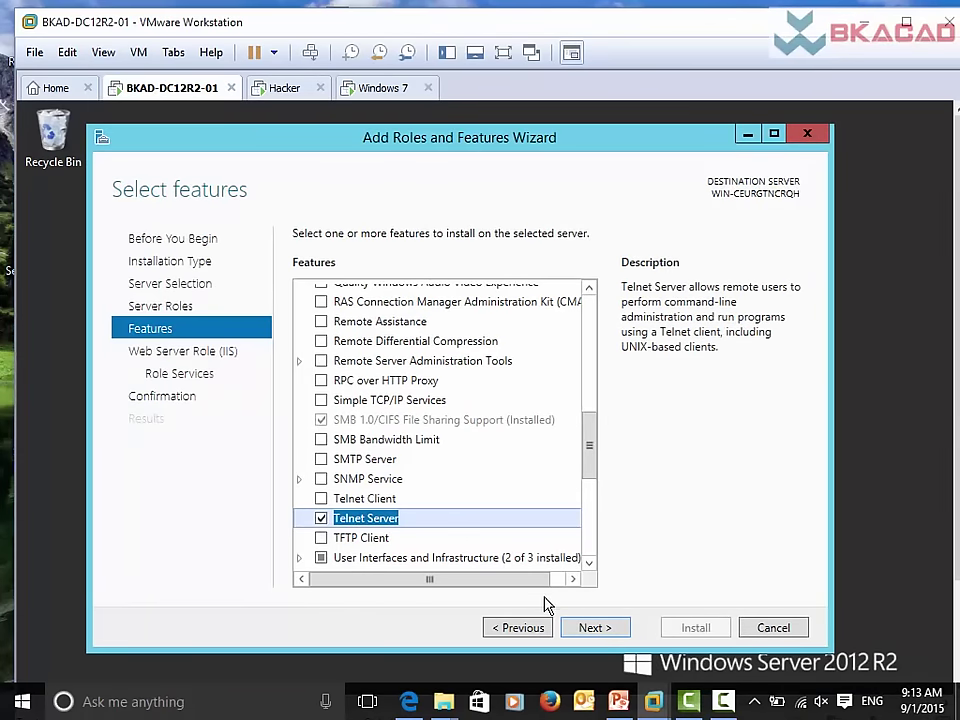
left_click(521, 629)
left_click(525, 630)
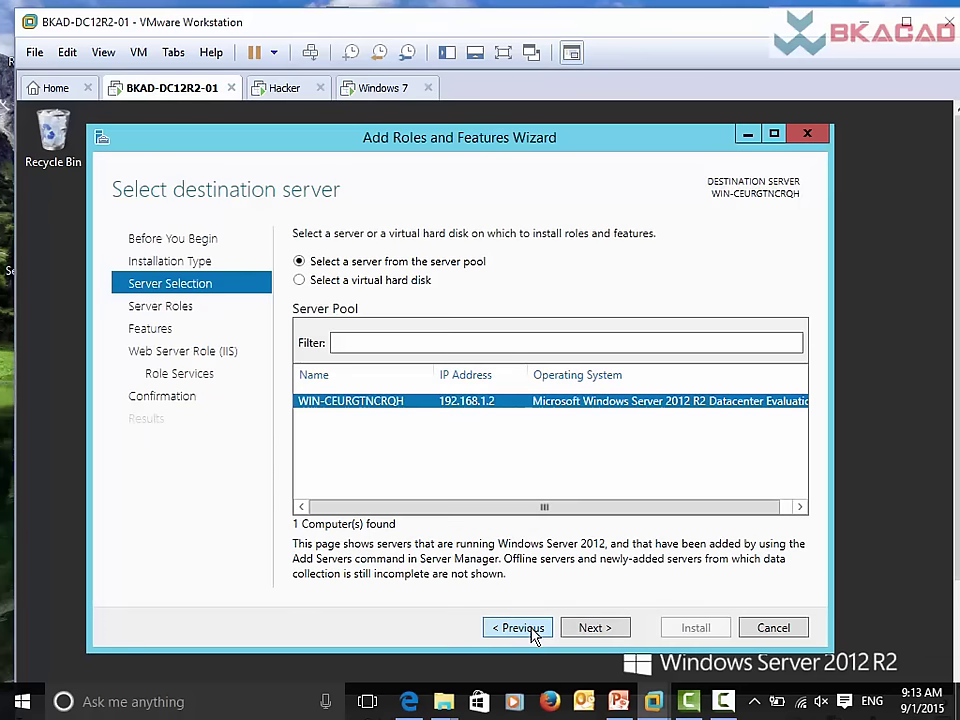
left_click(593, 630)
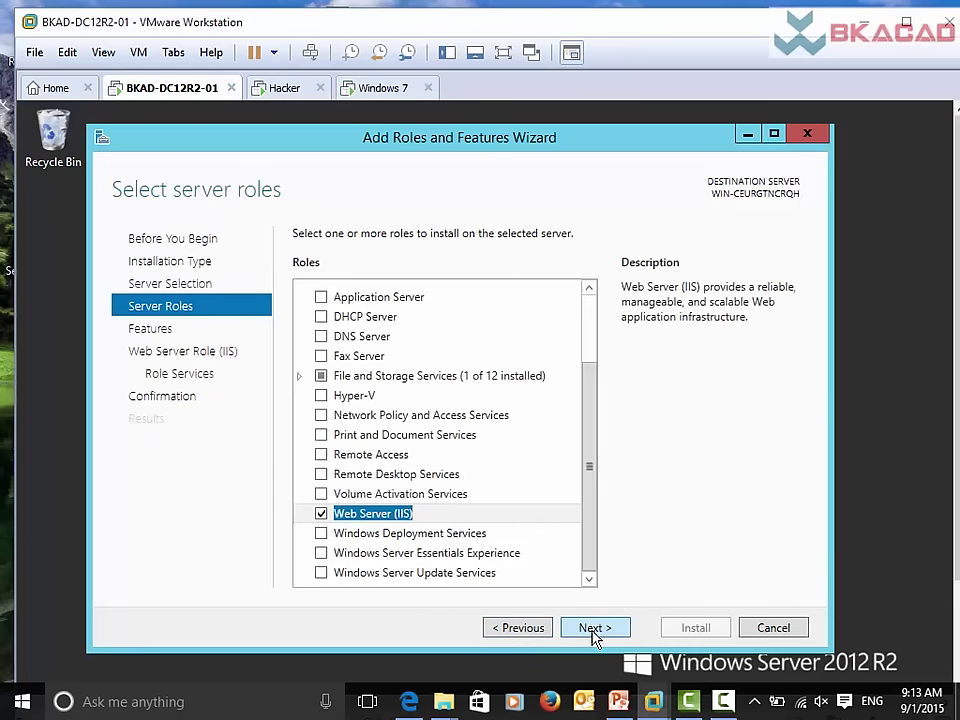
left_click(594, 630)
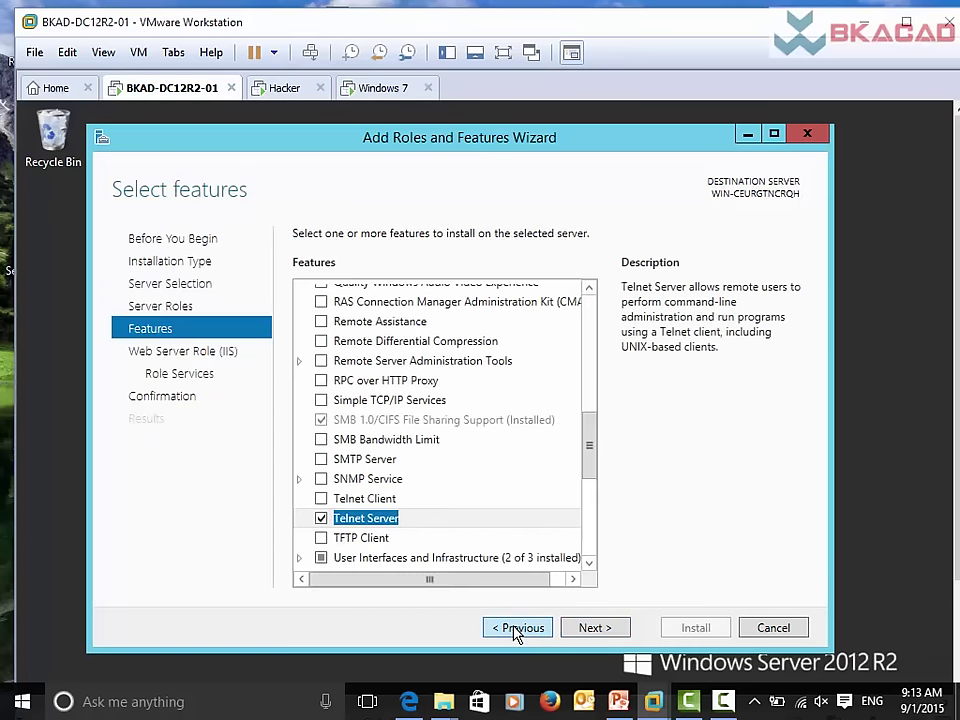
left_click(515, 630)
Add FTP Service and FTP Extensibility to the IIS role services and start the installation
left_click(596, 629)
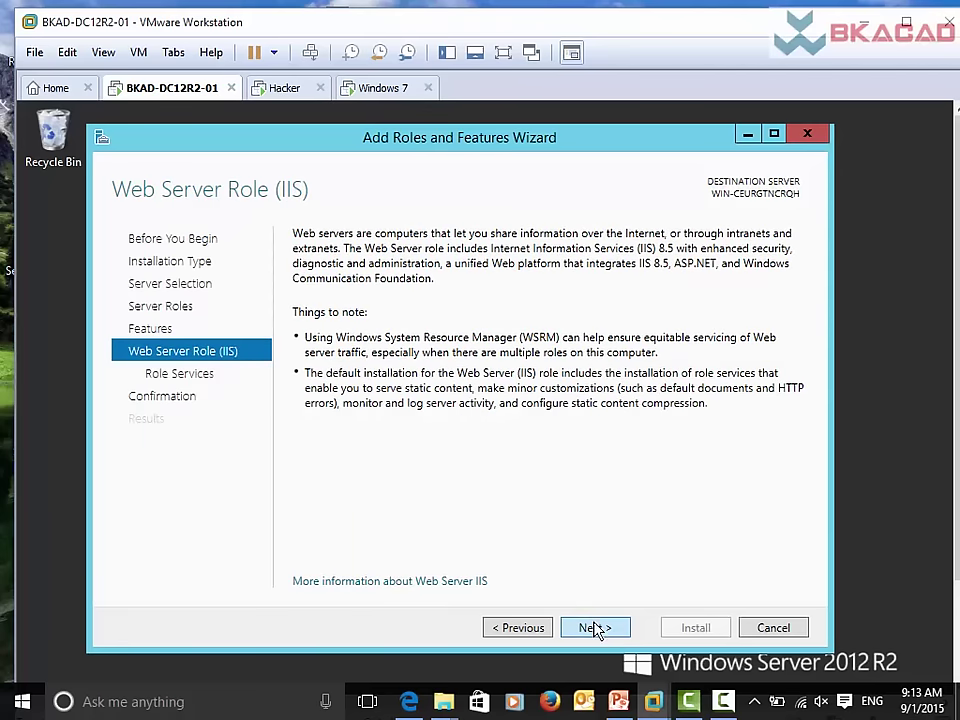
left_click(594, 628)
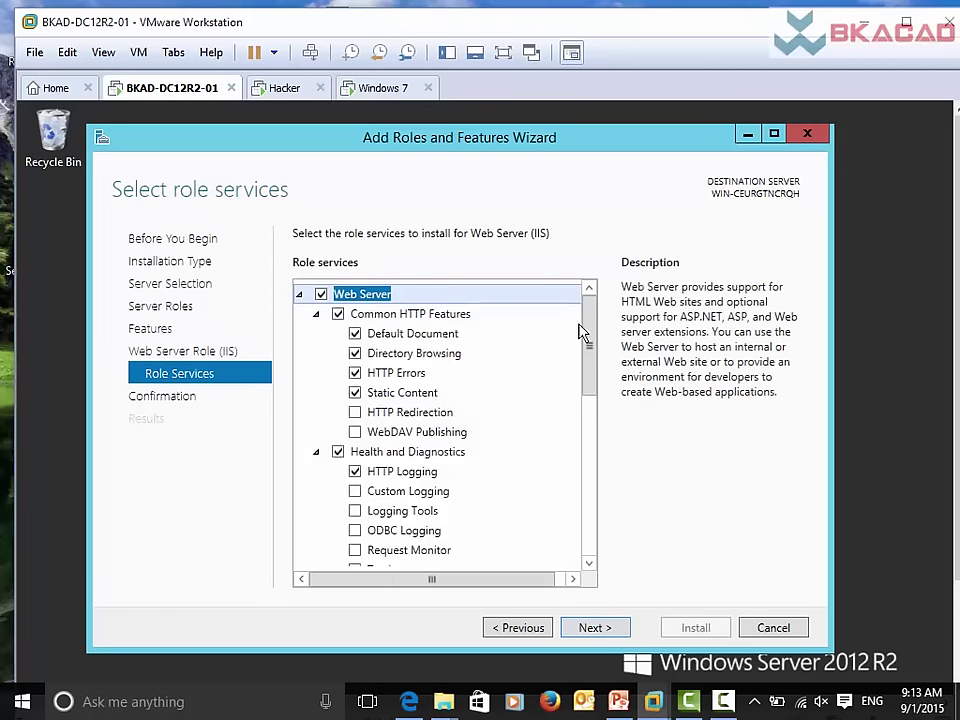
left_click_drag(591, 347, 594, 521)
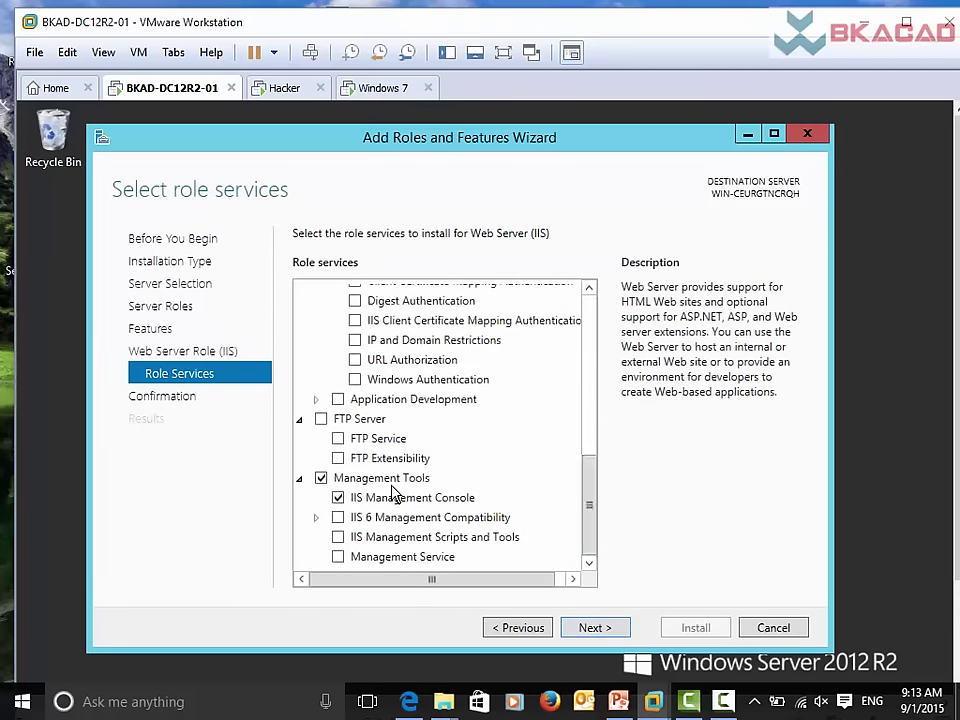
left_click(321, 419)
left_click(346, 459)
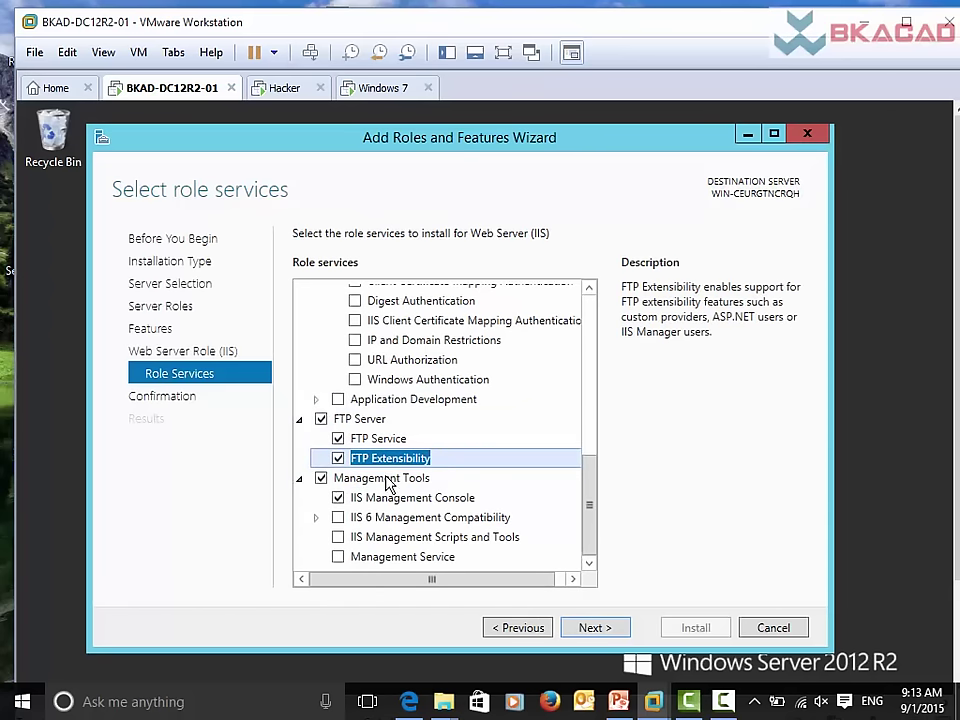
left_click(596, 628)
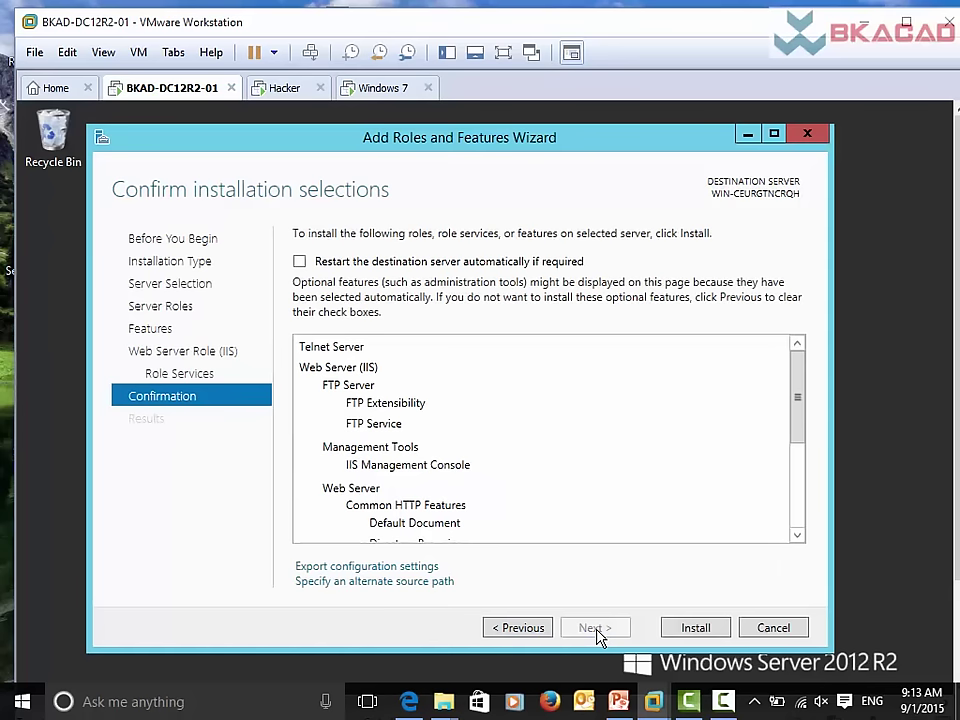
left_click(672, 628)
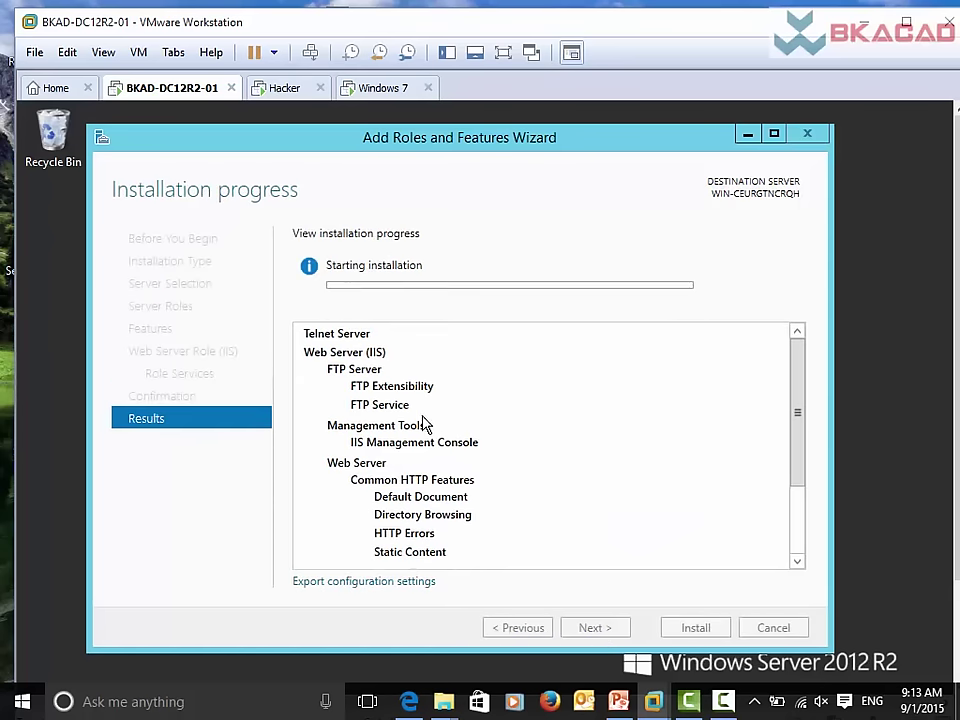
On the Windows 7 VM, open Control Panel from the Start menu and go to Programs
left_click(392, 90)
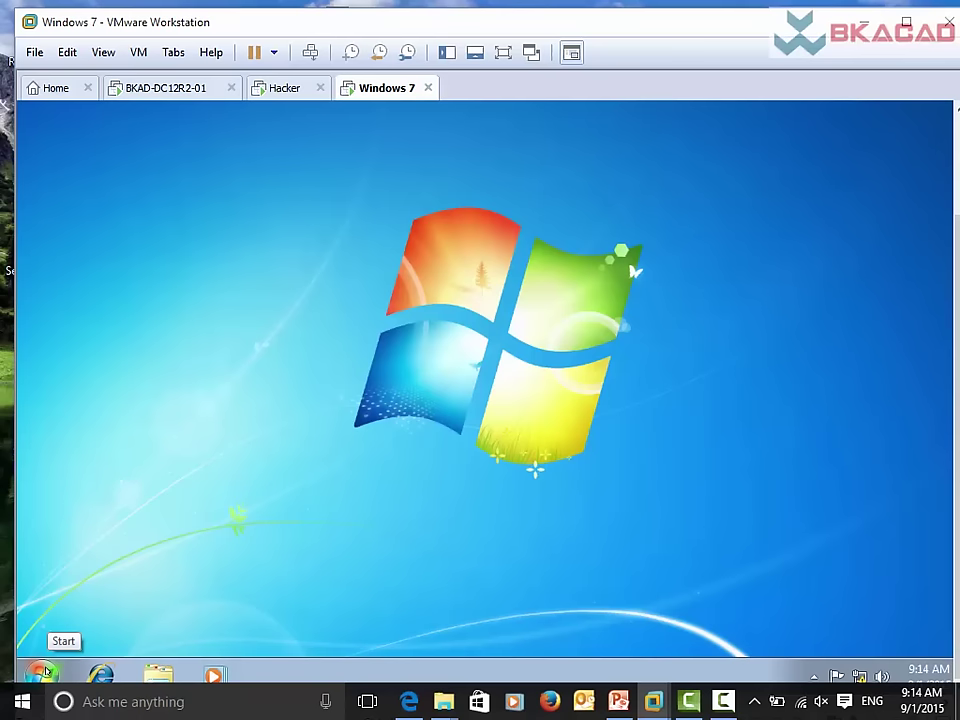
left_click(42, 673)
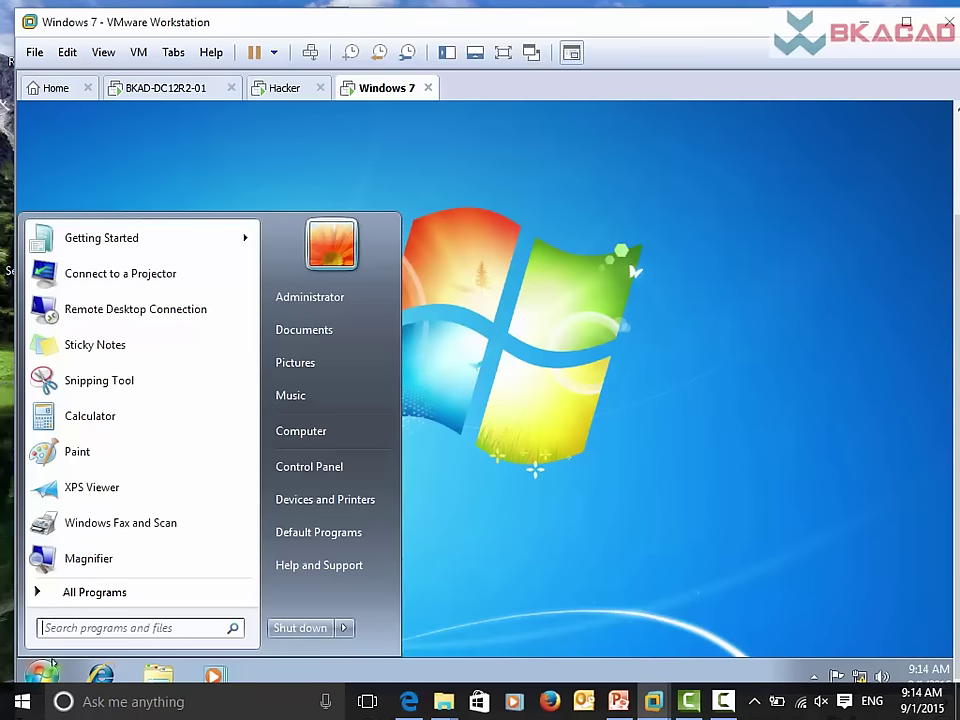
left_click(328, 468)
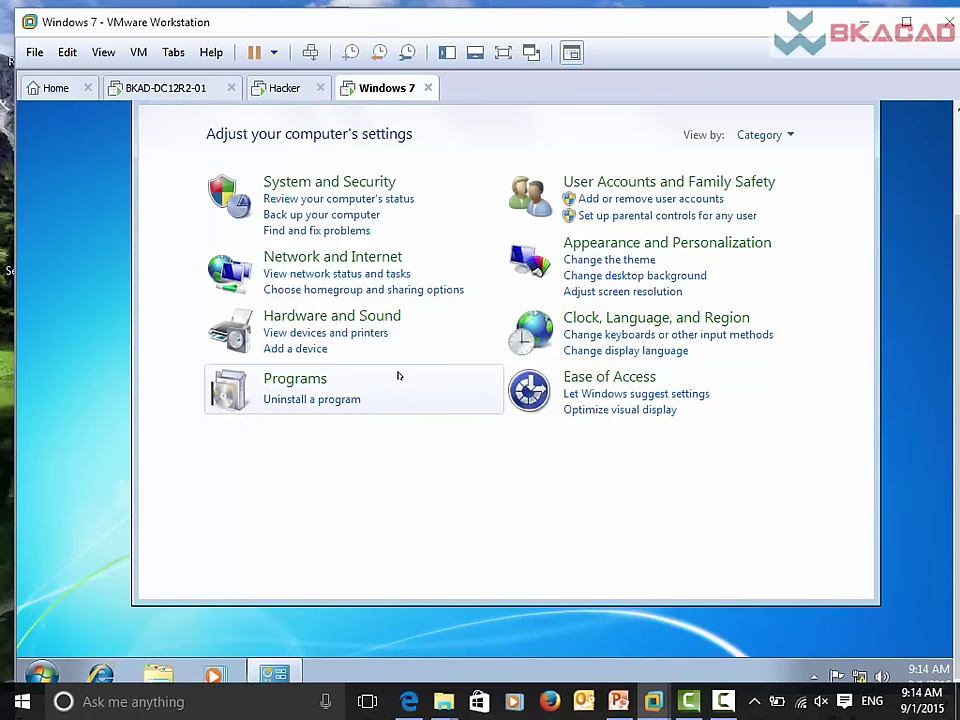
left_click(279, 377)
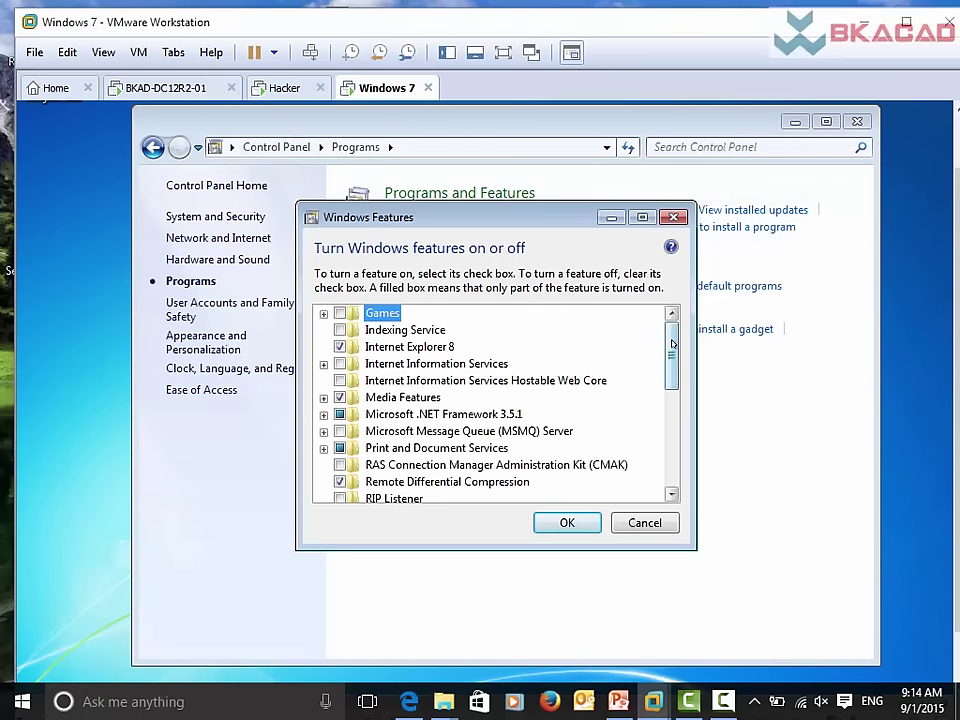
Tick Telnet Client in the Windows Features list and apply the change
scroll(672, 345, "down", 1)
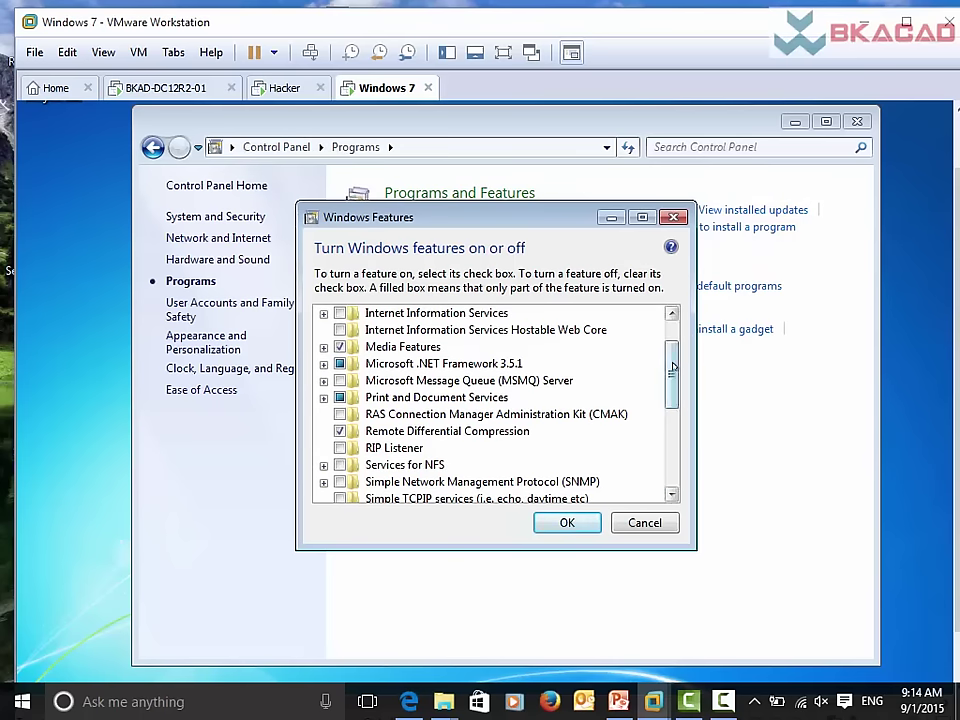
scroll(672, 368, "down", 1)
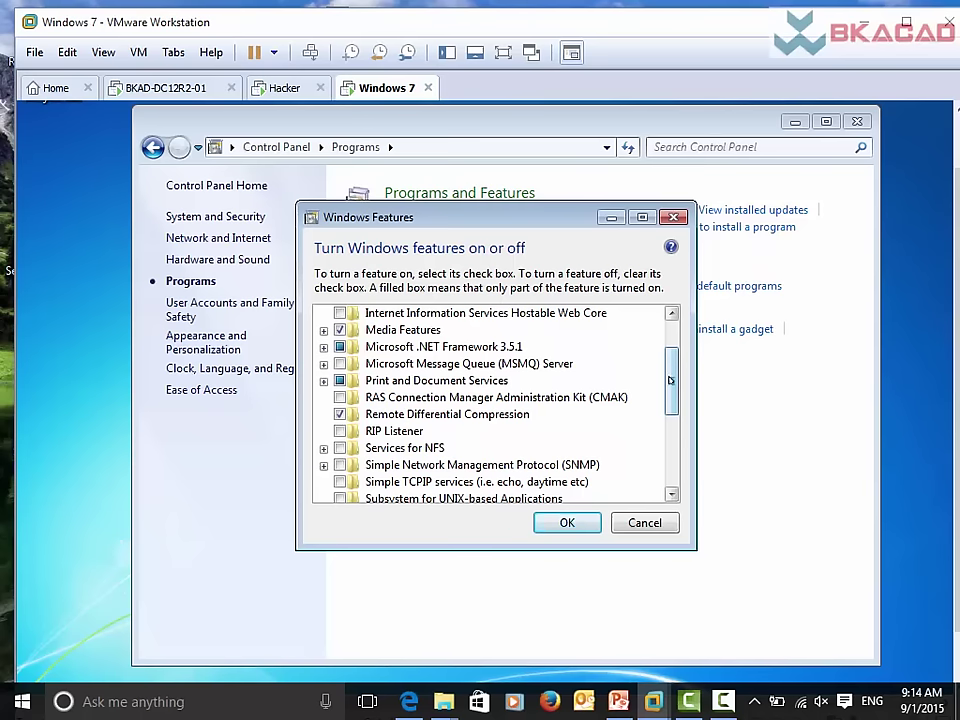
scroll(670, 380, "down", 1)
left_click_drag(670, 383, 672, 408)
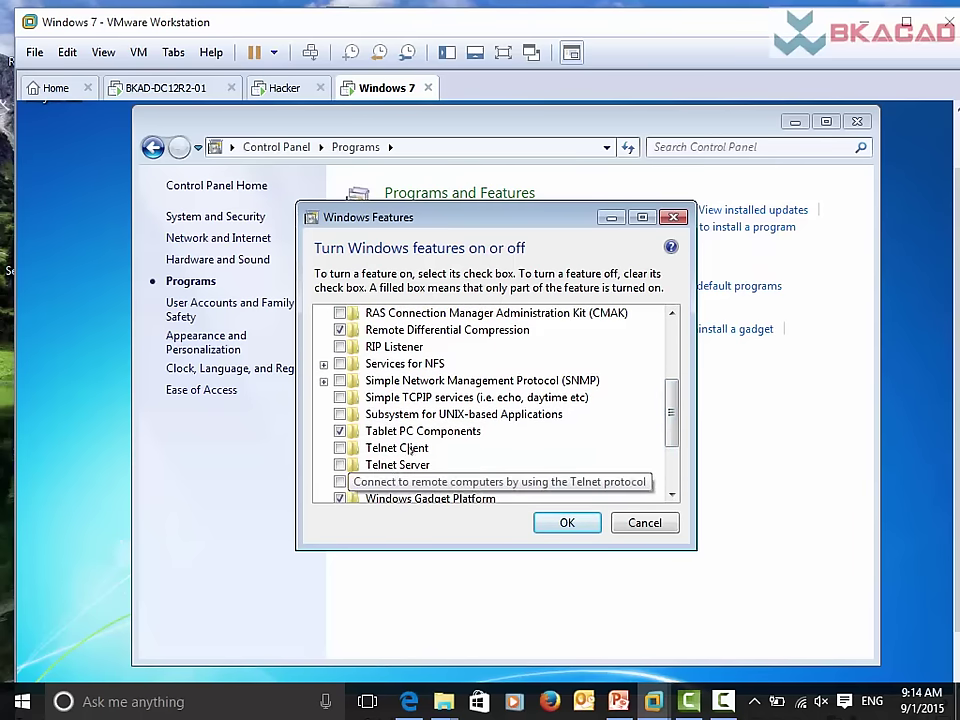
left_click(339, 448)
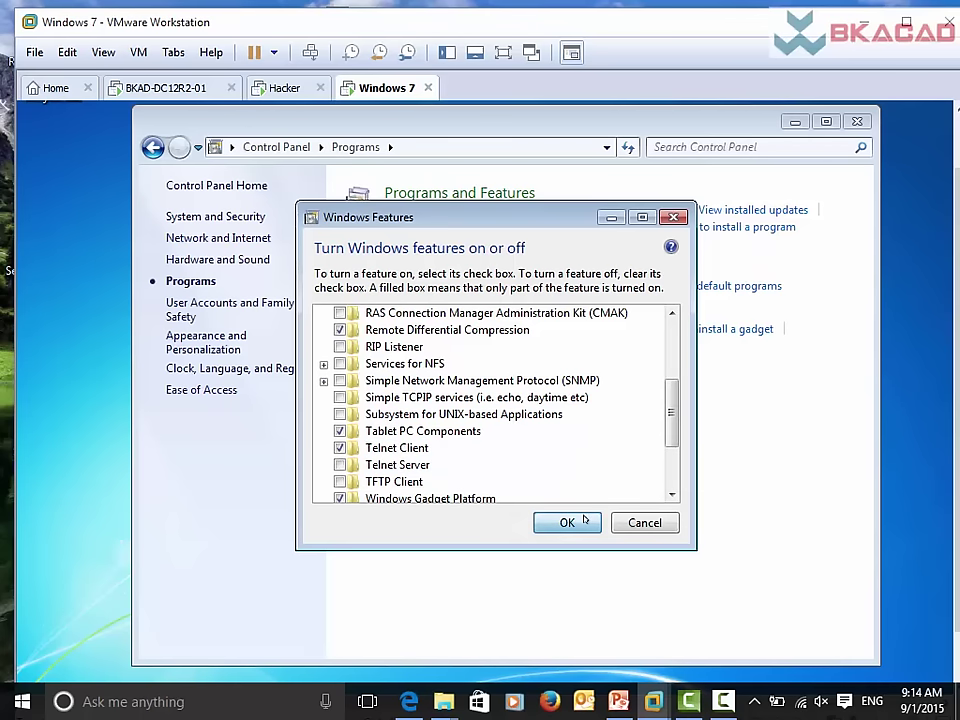
left_click(566, 522)
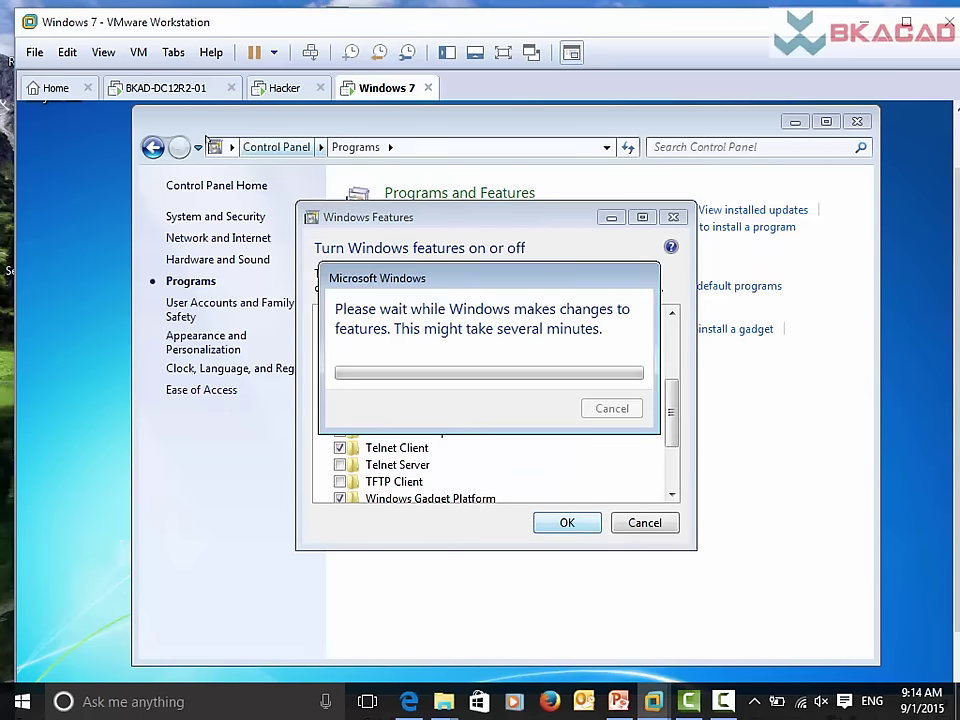
Confirm the server install finished, then open the Hacker Kali VM's settings (2 GB, NAT adapter)
left_click(163, 92)
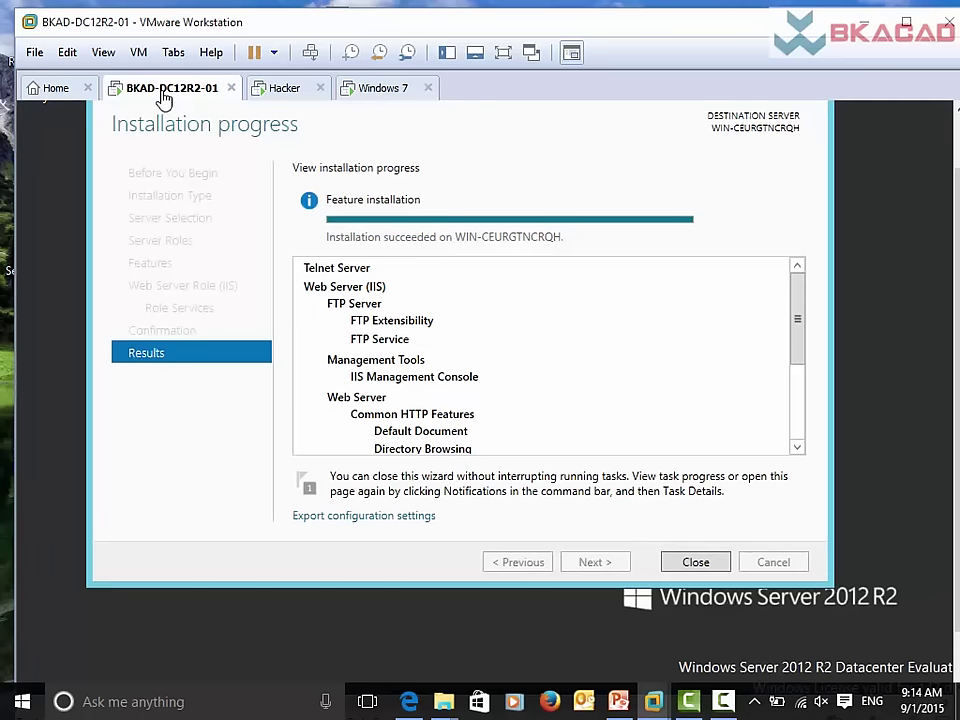
left_click(368, 88)
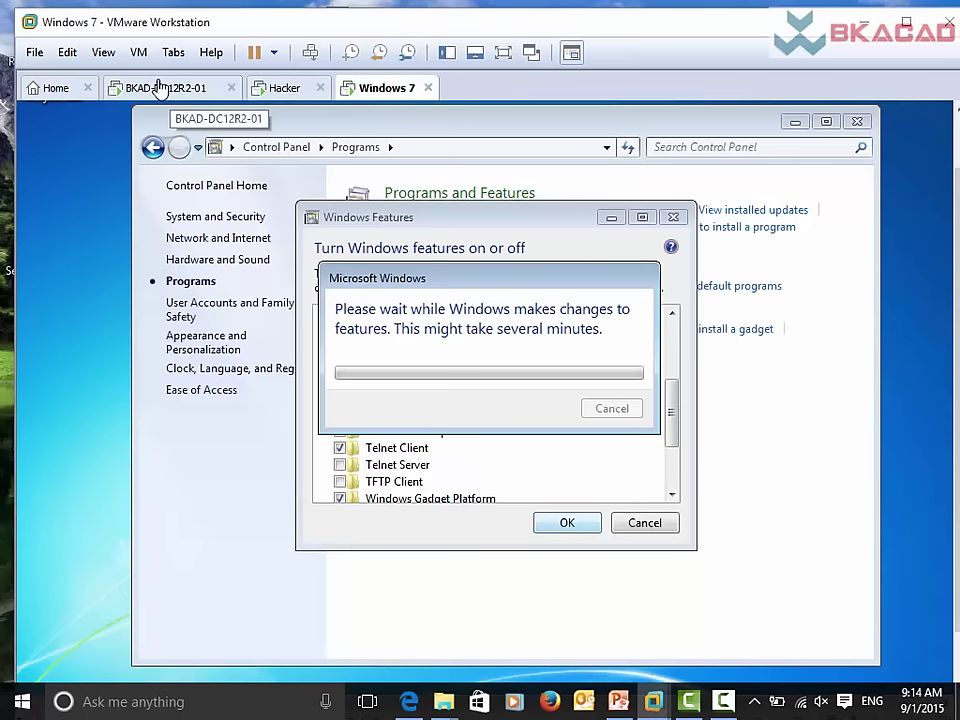
left_click(285, 88)
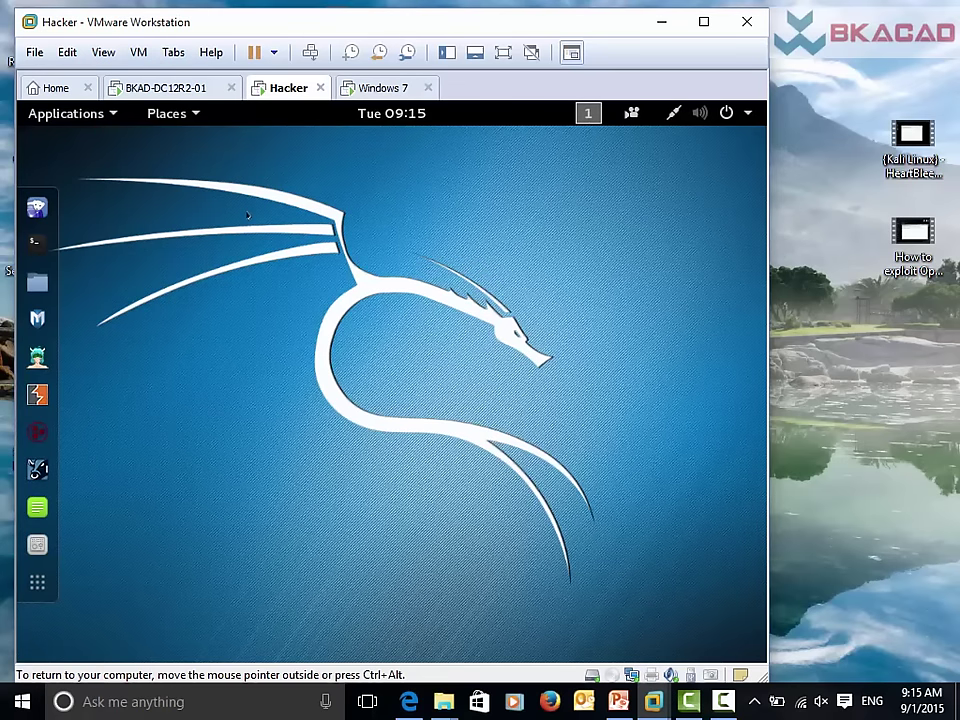
right_click(284, 89)
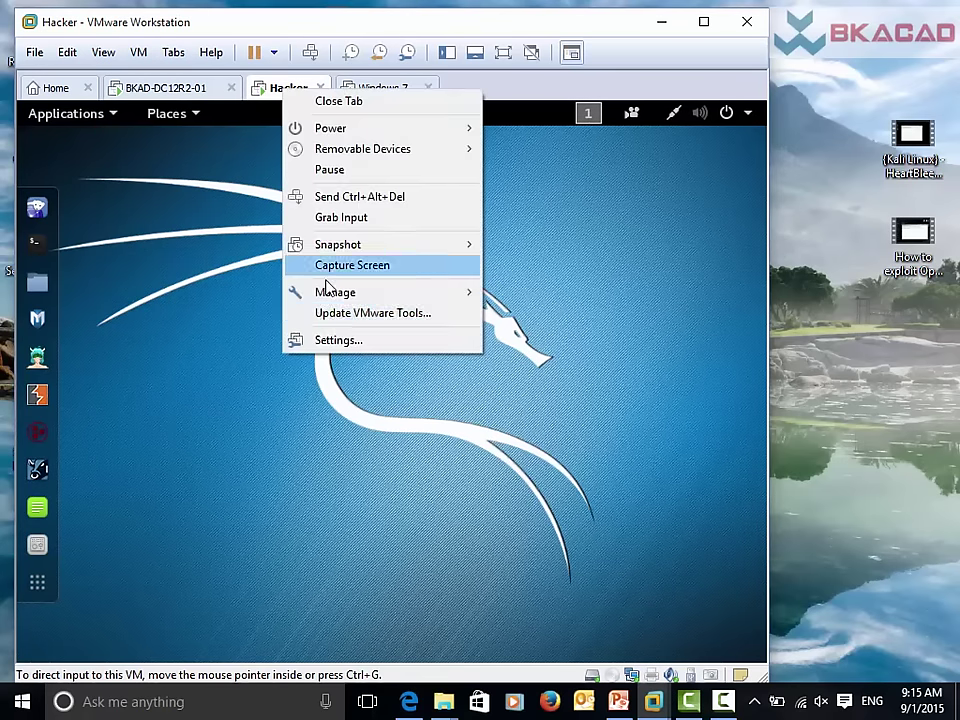
left_click(334, 341)
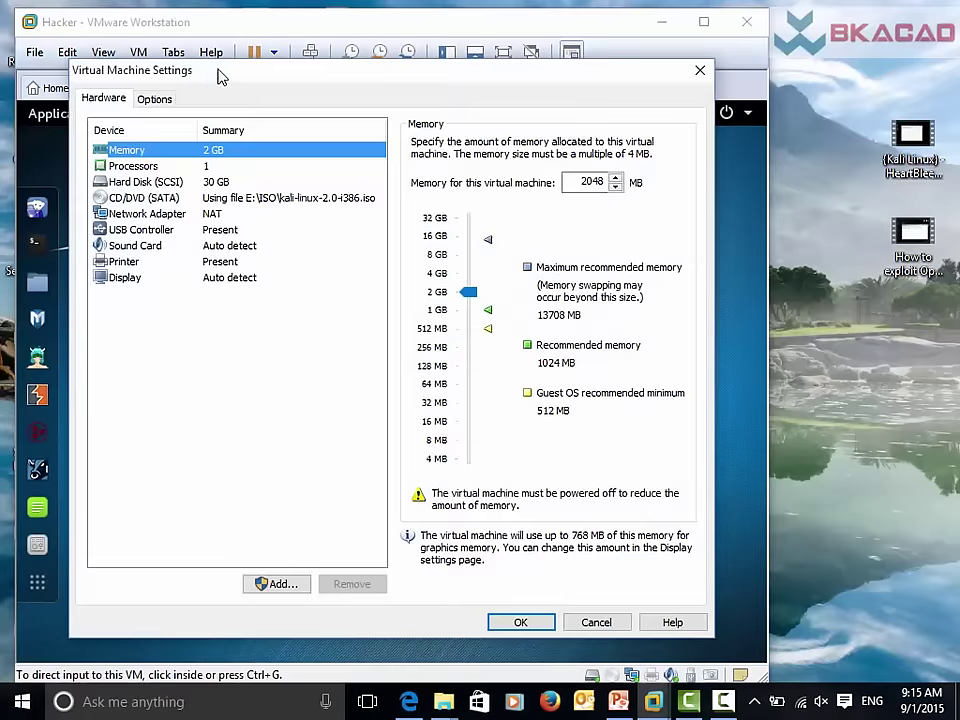
Close the Hacker settings and confirm the server VM's adapter is Custom (VMnet2)
left_click_drag(221, 77, 281, 171)
left_click(762, 166)
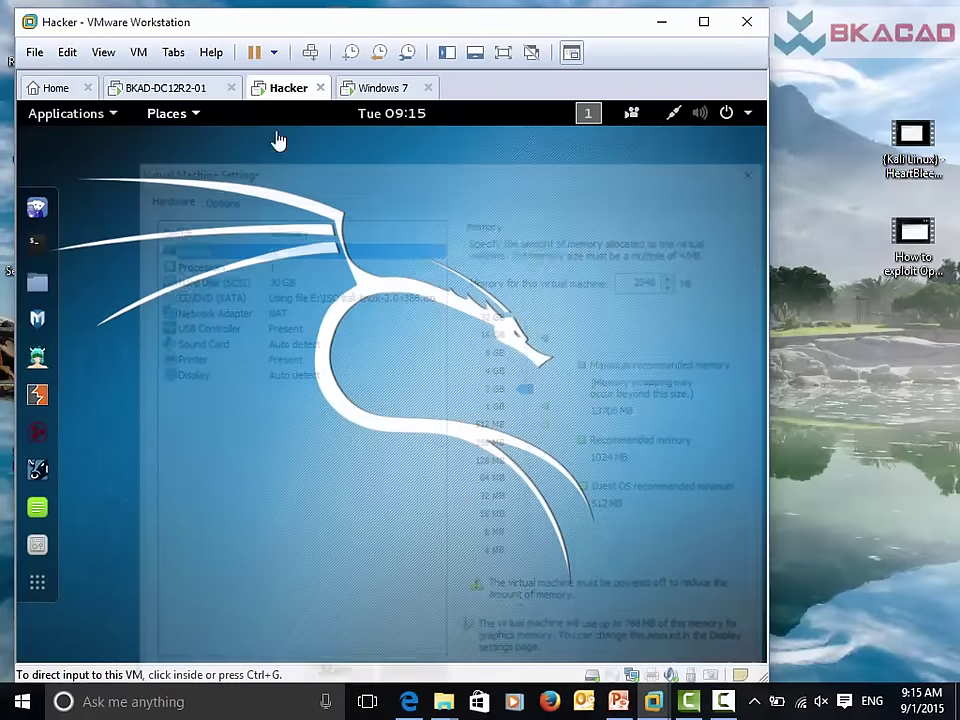
right_click(171, 88)
left_click(213, 331)
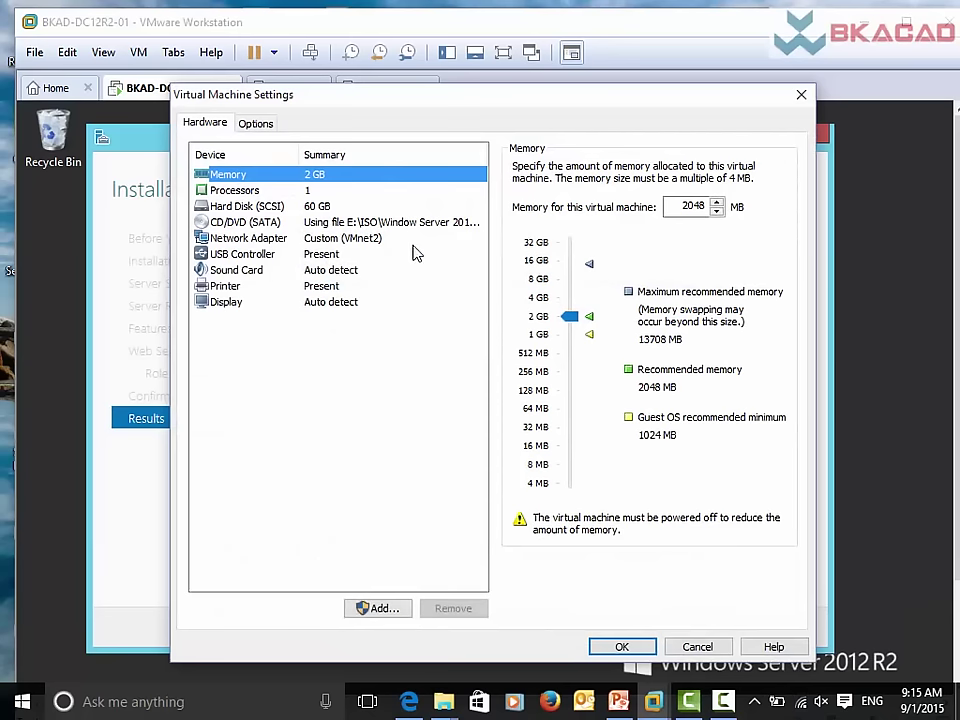
left_click(621, 646)
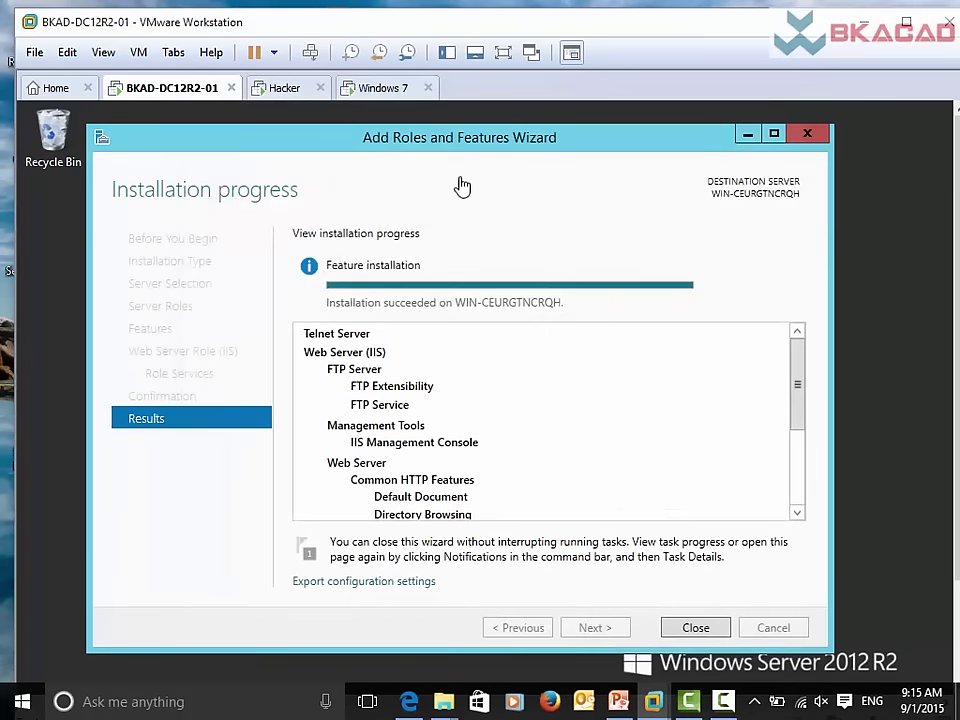
Confirm the Windows 7 VM's adapter also uses VMnet2, then reopen the Hacker VM's settings
left_click(400, 90)
right_click(400, 90)
left_click(435, 336)
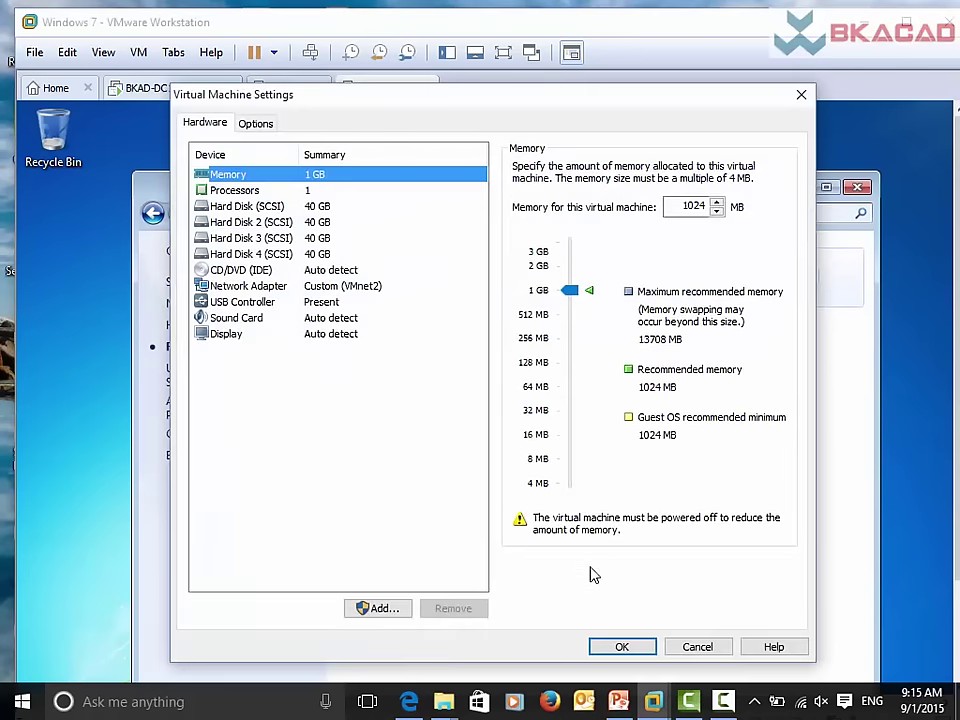
left_click(632, 646)
left_click(298, 92)
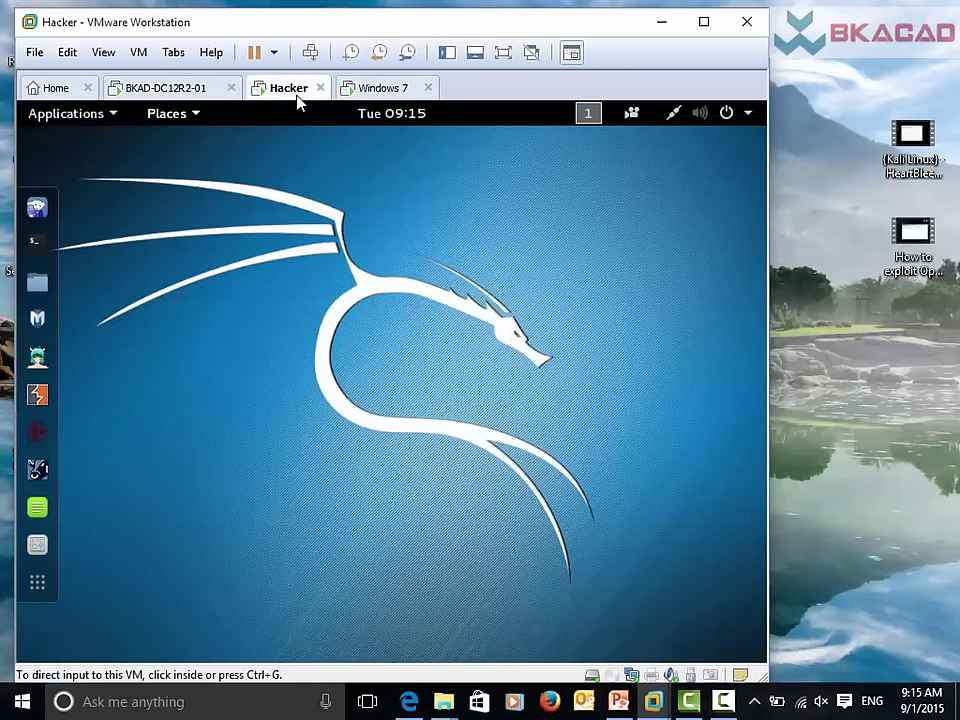
right_click(298, 97)
left_click(345, 338)
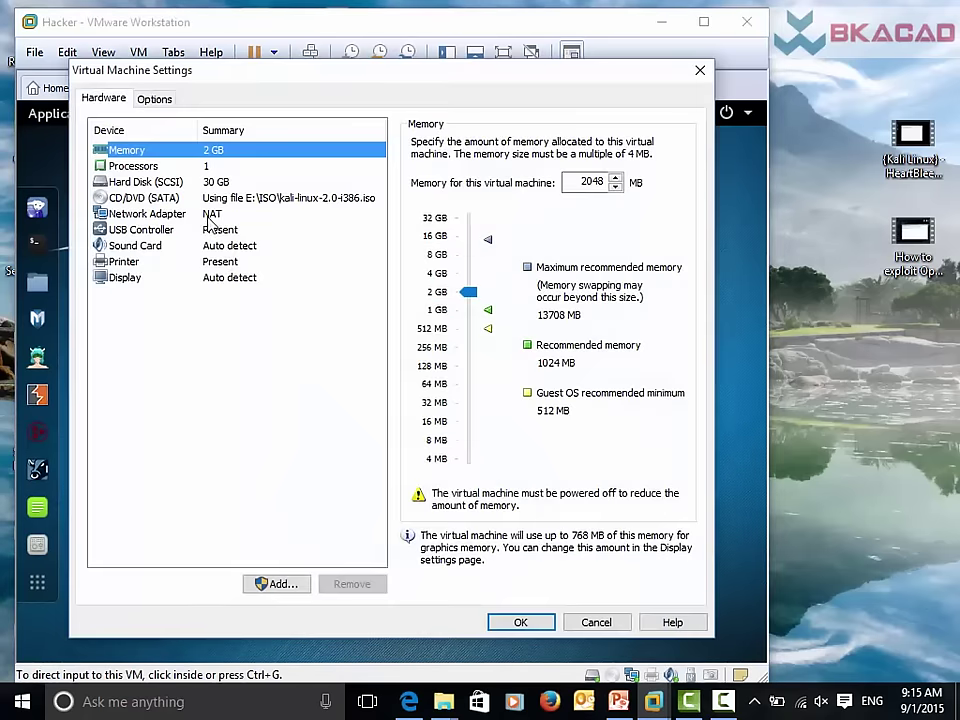
Switch the Hacker VM's network adapter from NAT to Custom VMnet2 and save
left_click(210, 222)
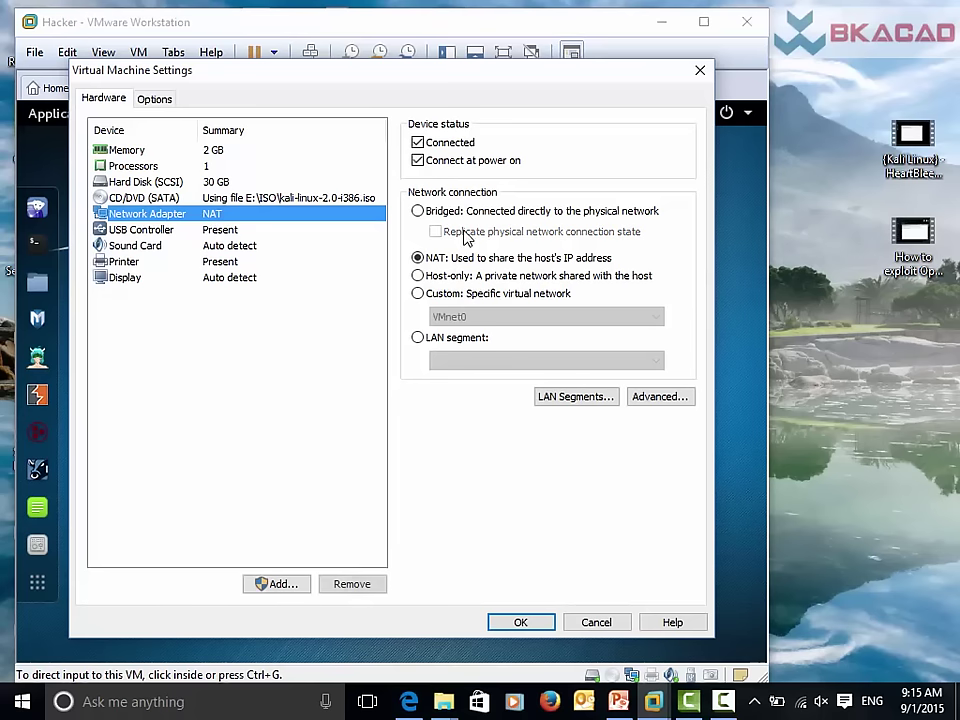
left_click(452, 339)
left_click(418, 293)
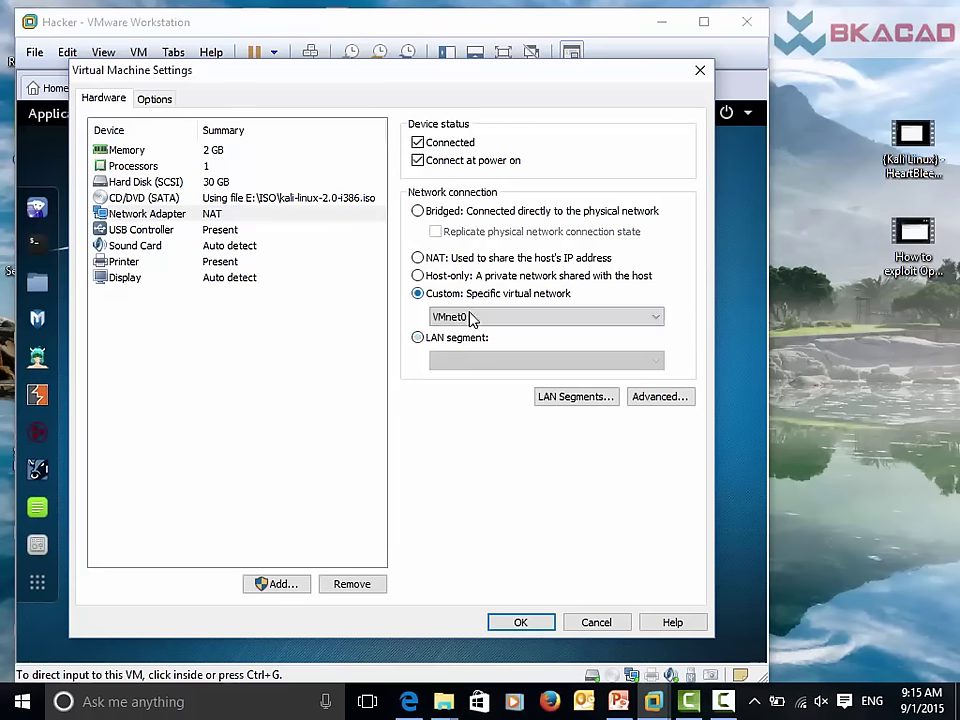
left_click(471, 317)
left_click(465, 359)
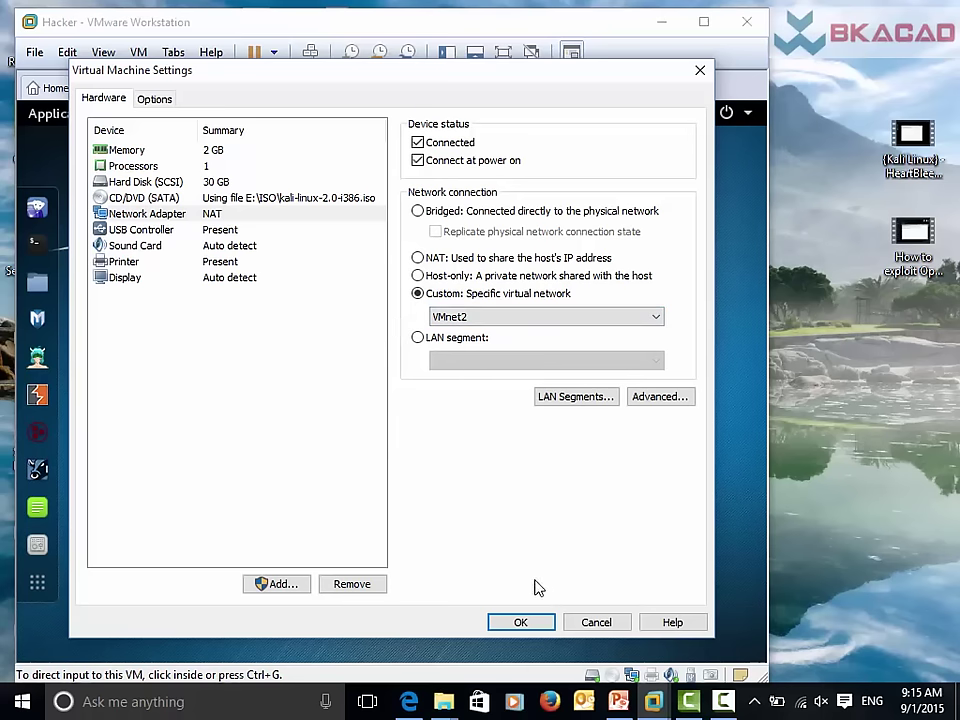
left_click(521, 622)
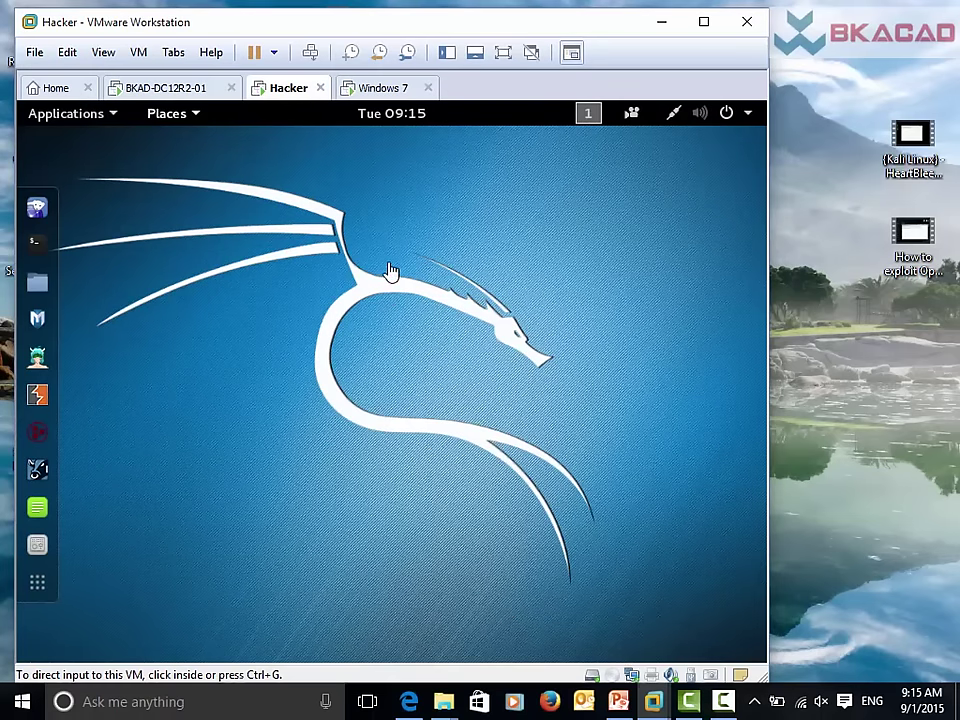
In a Kali terminal, run ifconfig eth0 192.168.1.100 to assign the address
left_click(339, 199)
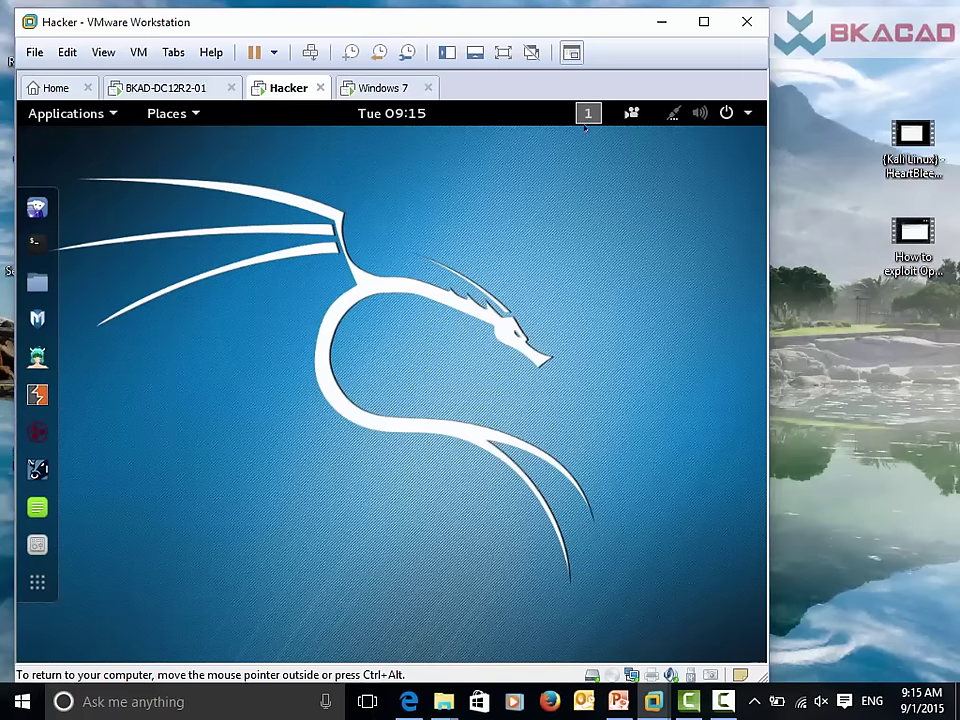
left_click(37, 241)
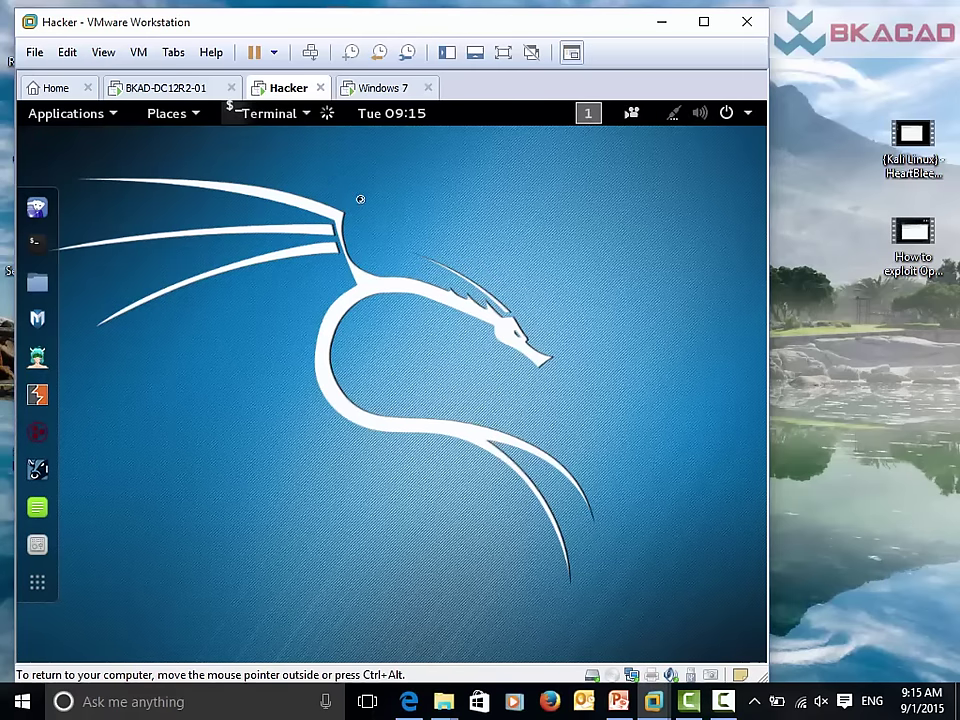
type("if")
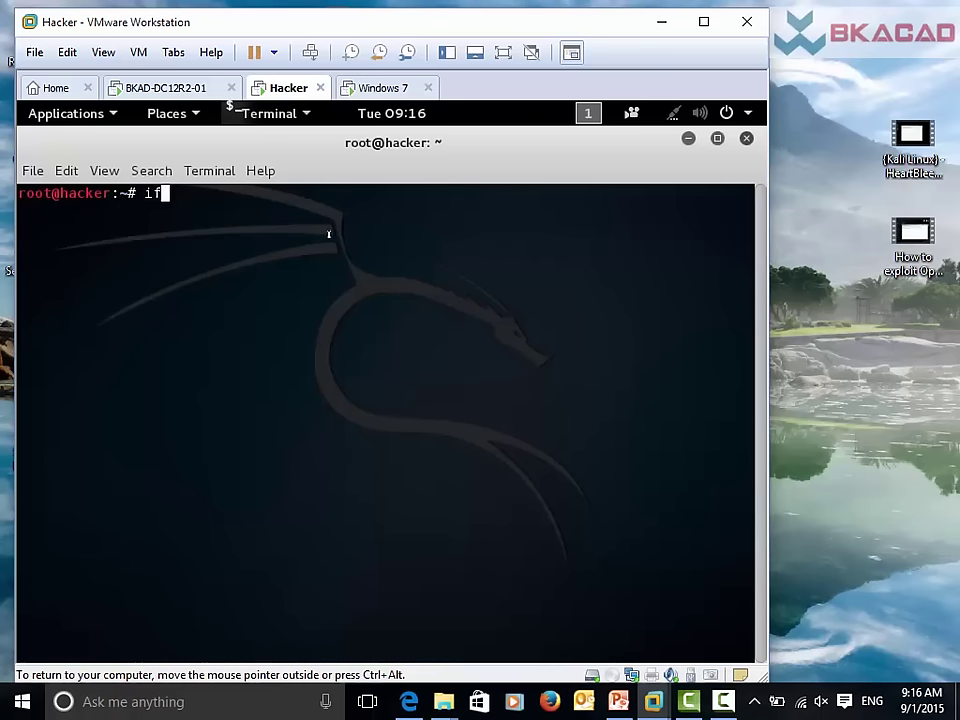
type("config eth0 ")
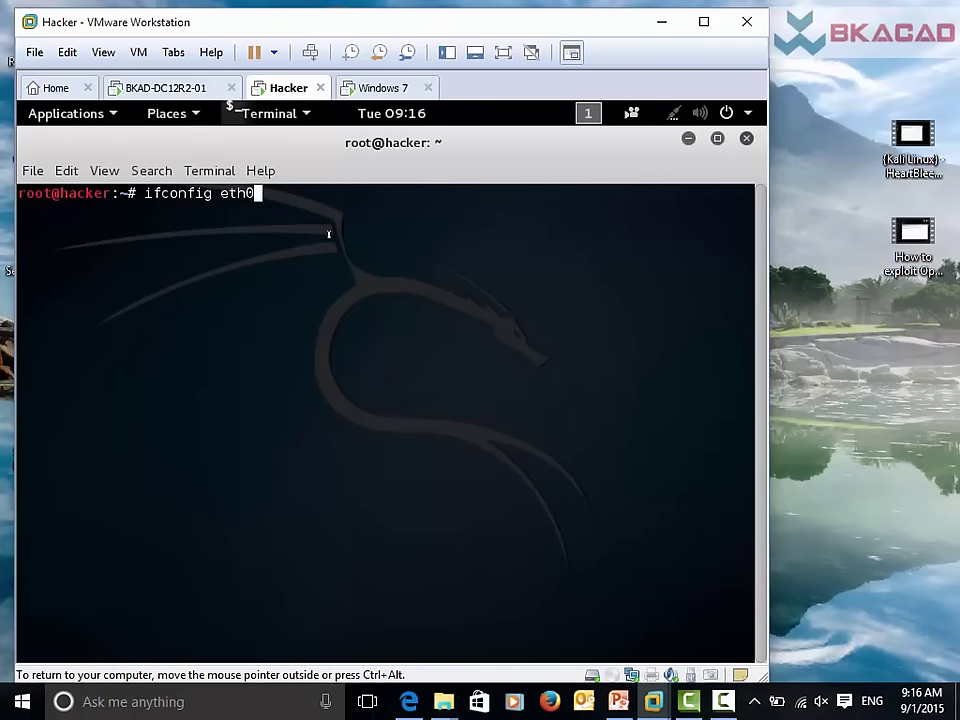
type("192.168.1.10")
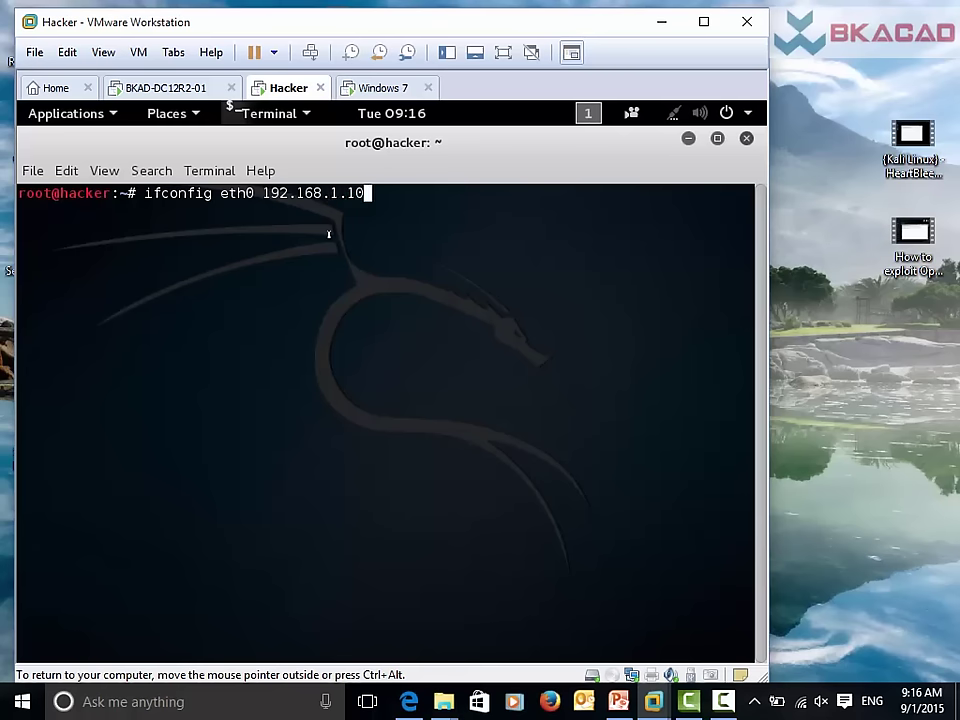
type("0")
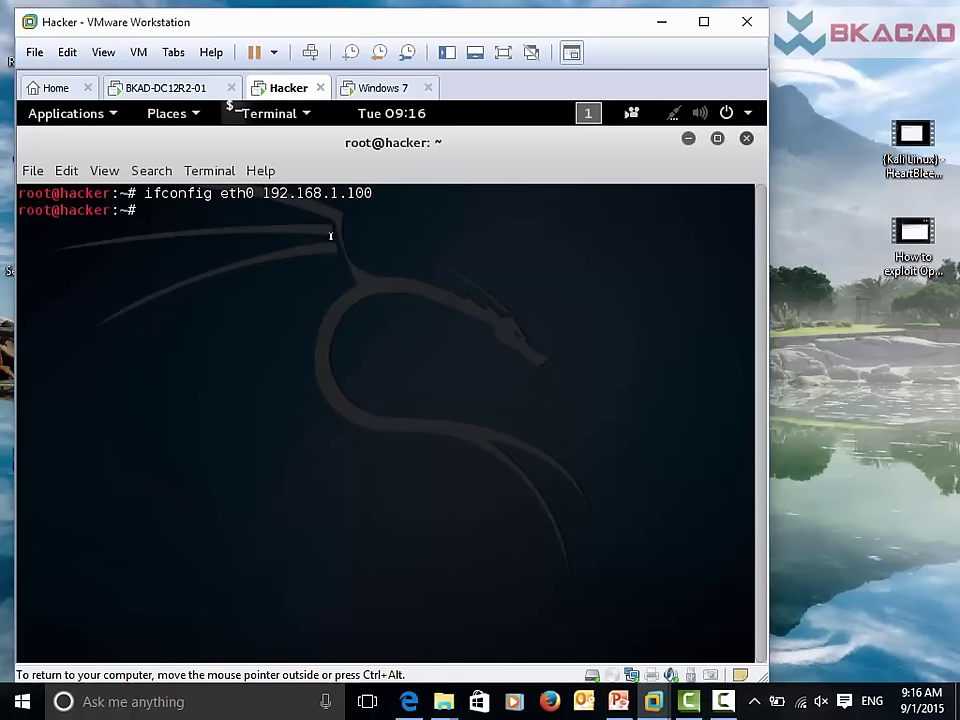
left_click(184, 88)
left_click(282, 88)
double_click(317, 193)
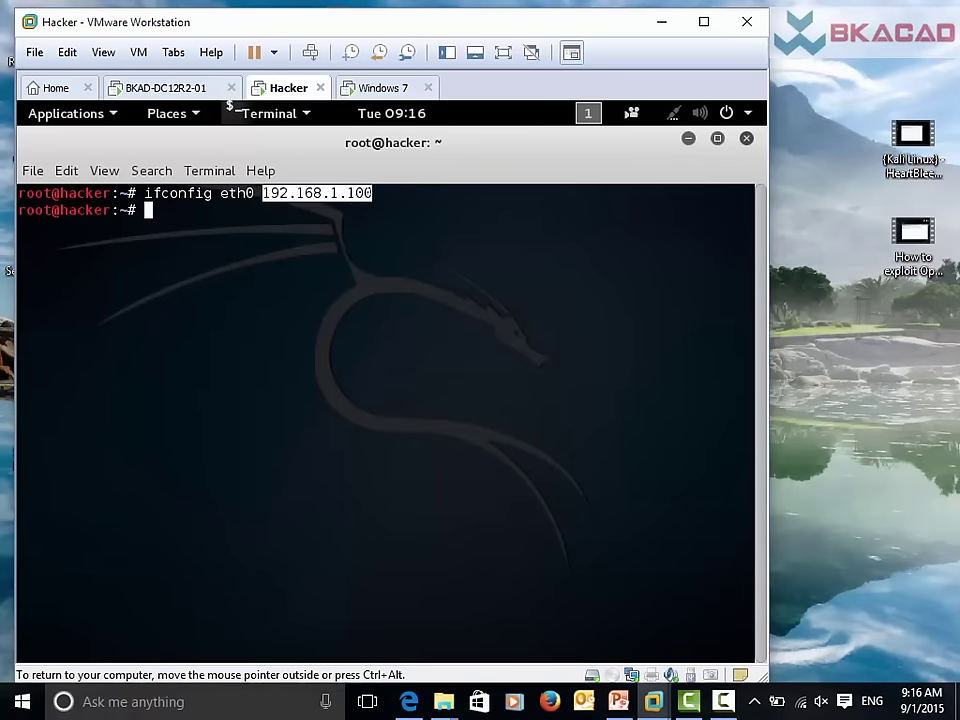
left_click(336, 186)
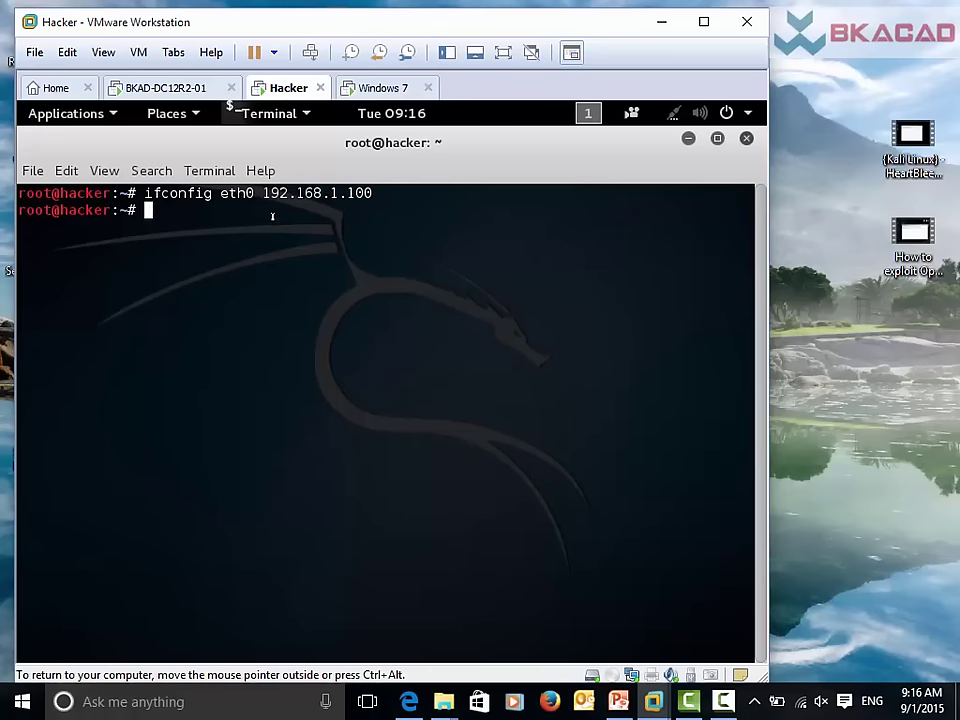
Confirm 192.168.1.100 with ifconfig, then ping 192.168.1.10 and stop it with Ctrl+C
type("ifconfig")
key("Return")
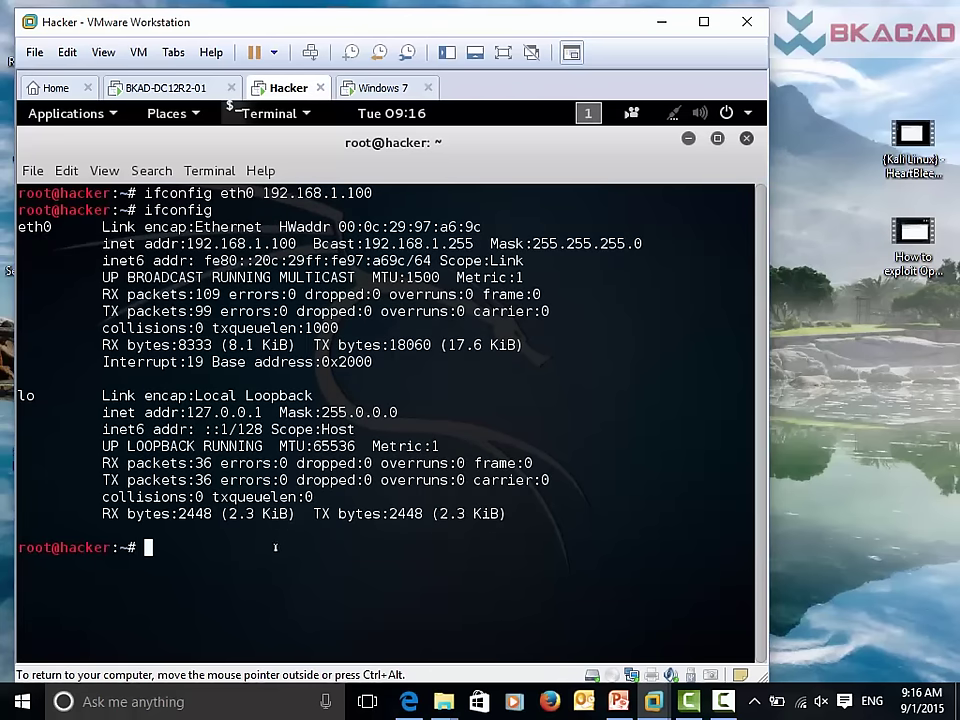
type("ping 192")
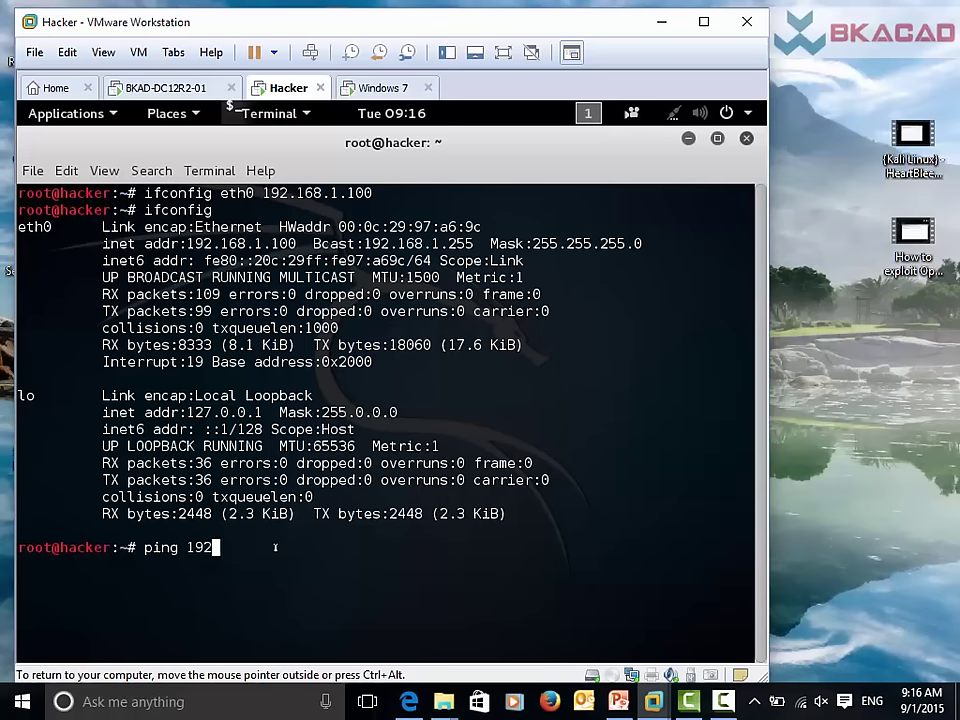
type(".168.1.10")
key("Return")
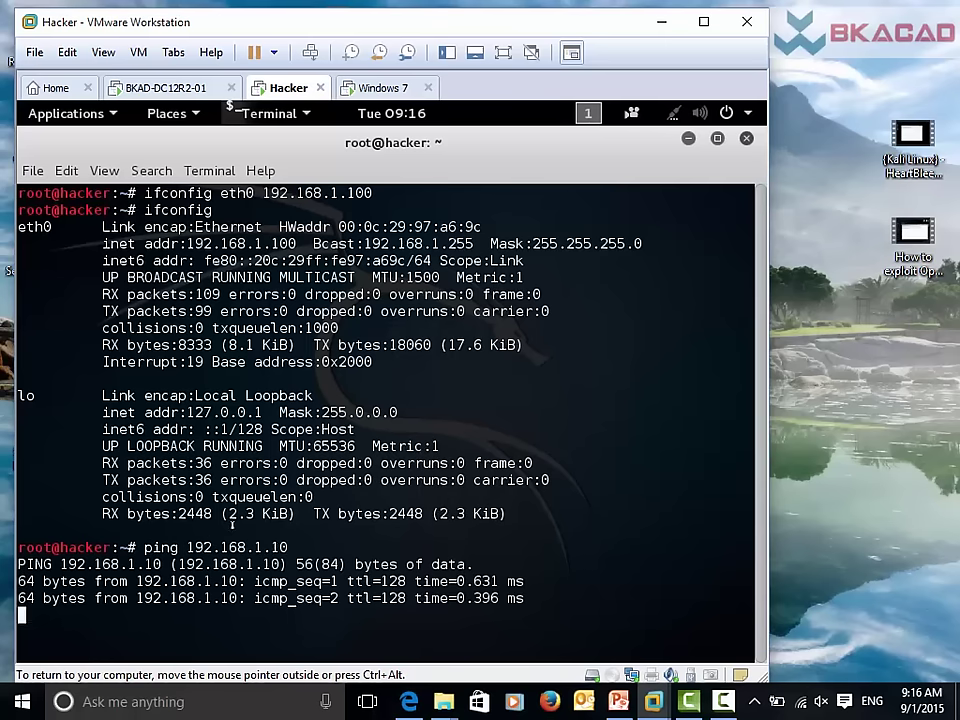
key("ctrl+c")
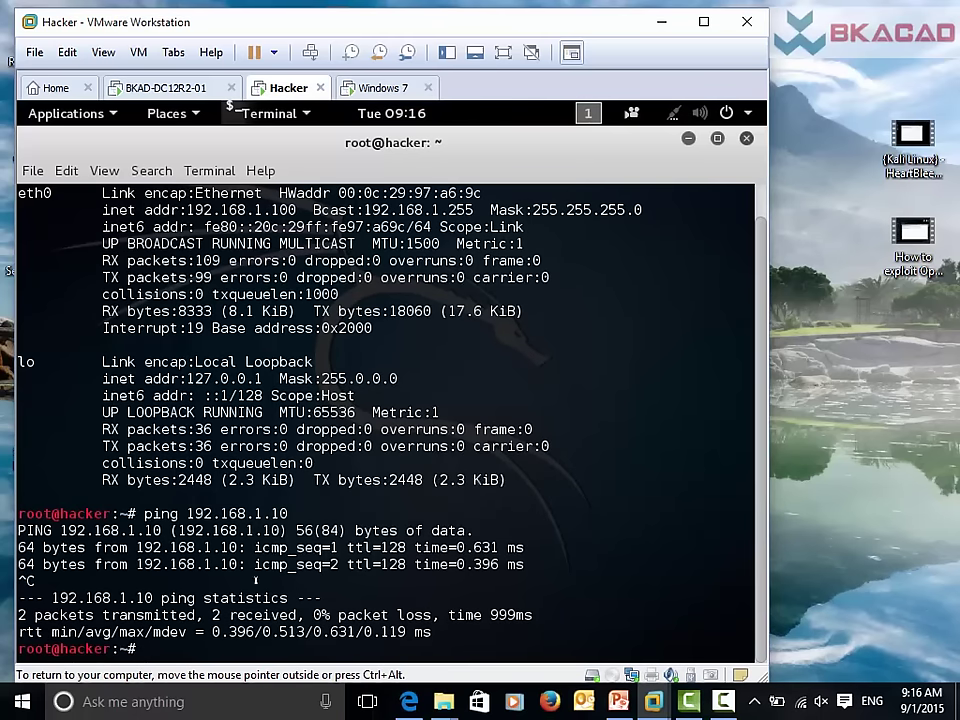
Edit the previous command to ping 192.168.1.2 and halt it with Ctrl+Z
key("Up")
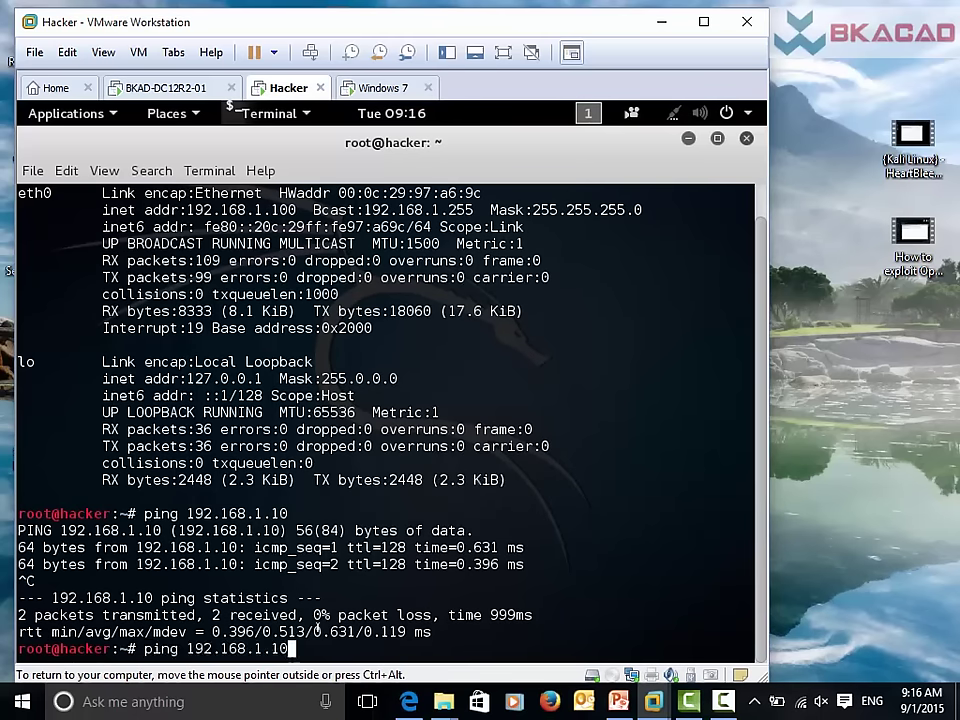
key("BackSpace")
key("BackSpace")
type("2")
key("Return")
key("ctrl+z")
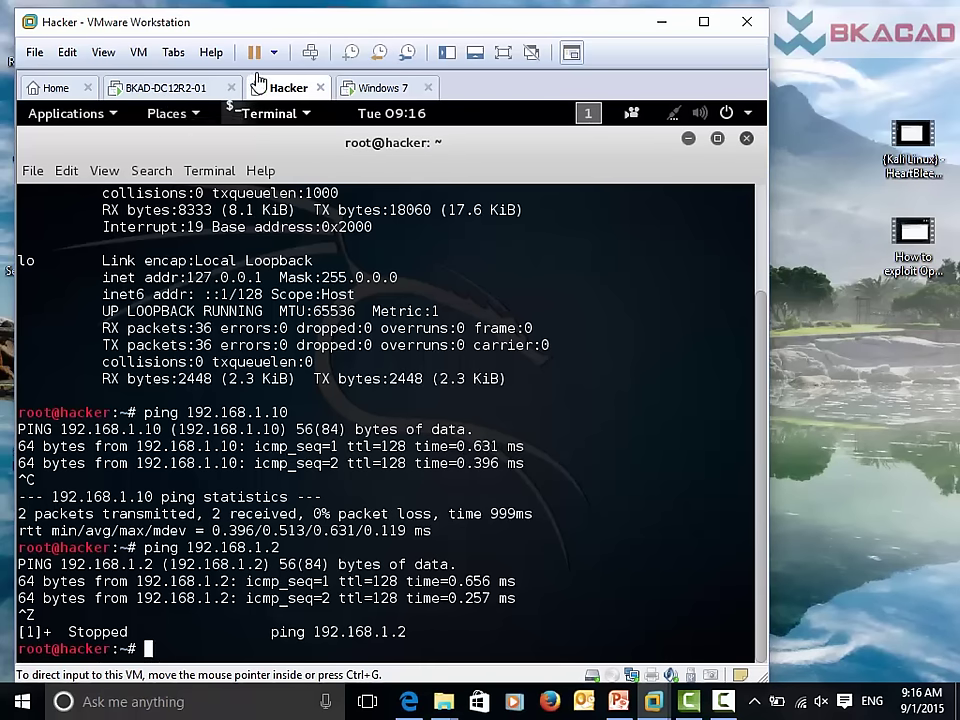
left_click(724, 703)
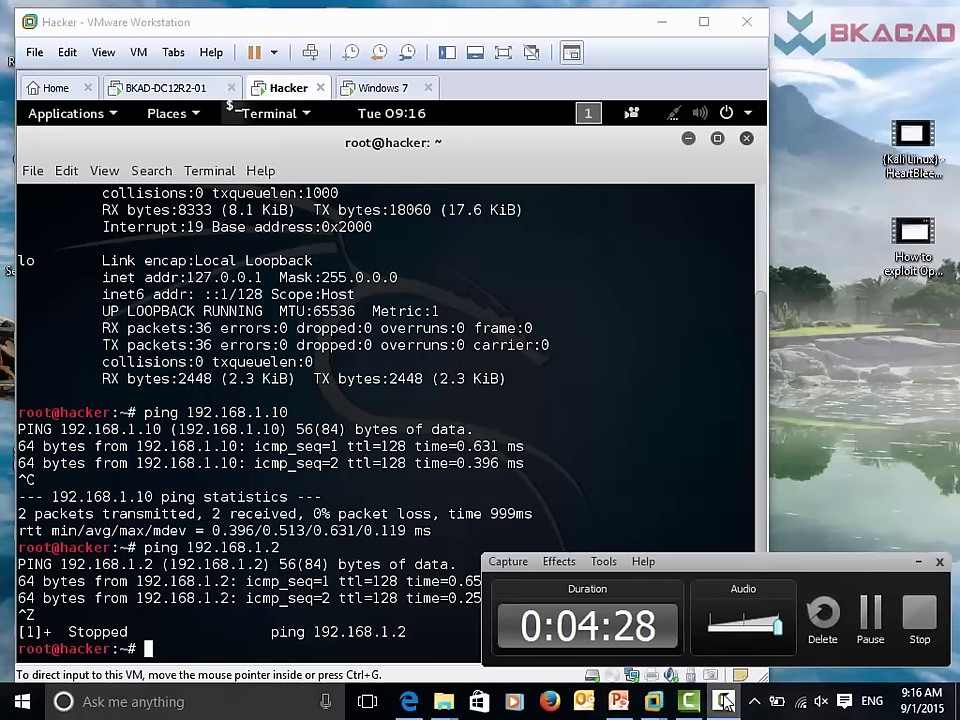
left_click(860, 640)
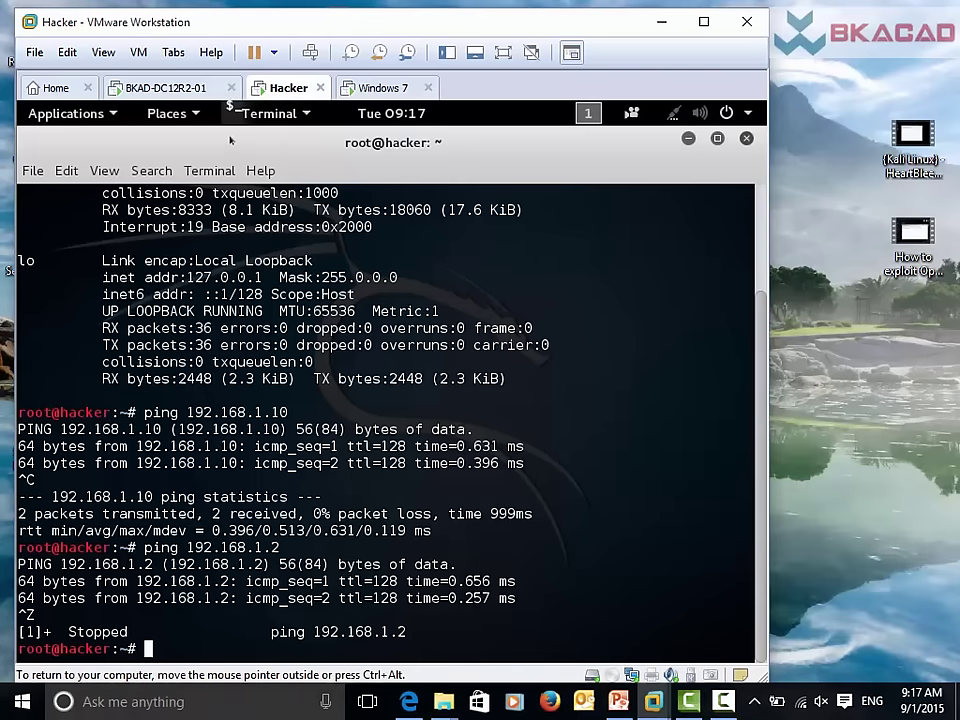
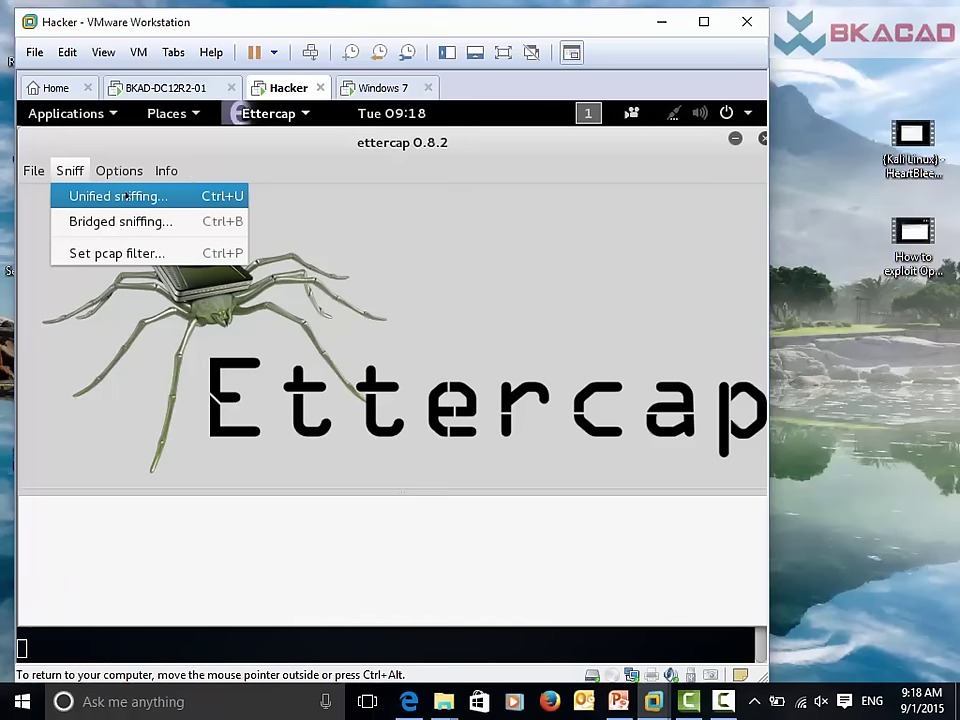
Start Ettercap's Unified sniffing on the eth0 interface
left_click(127, 197)
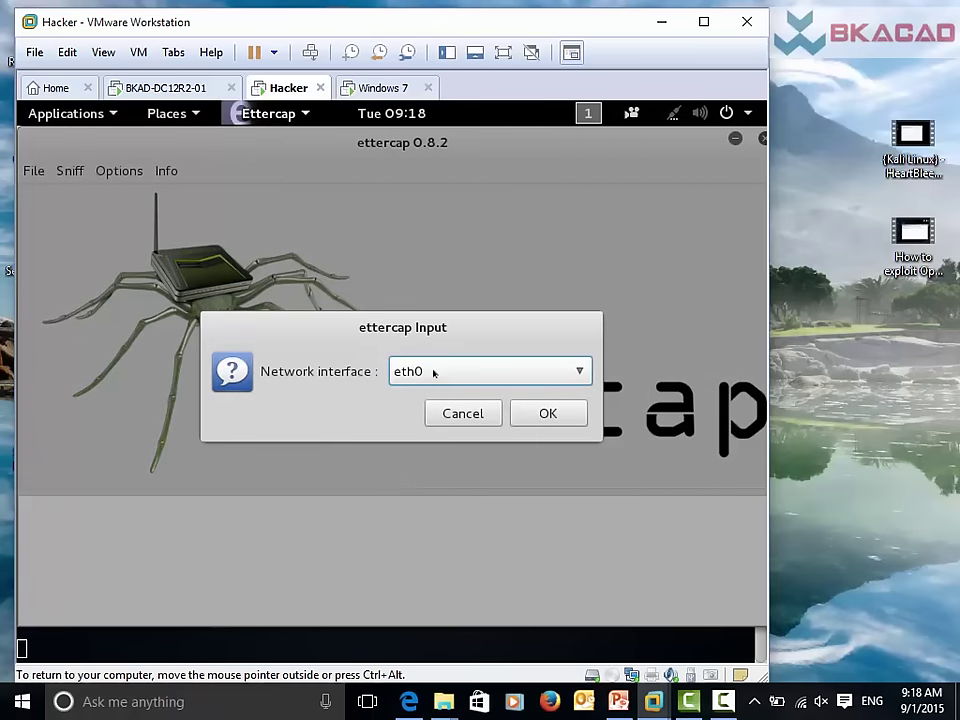
left_click(548, 413)
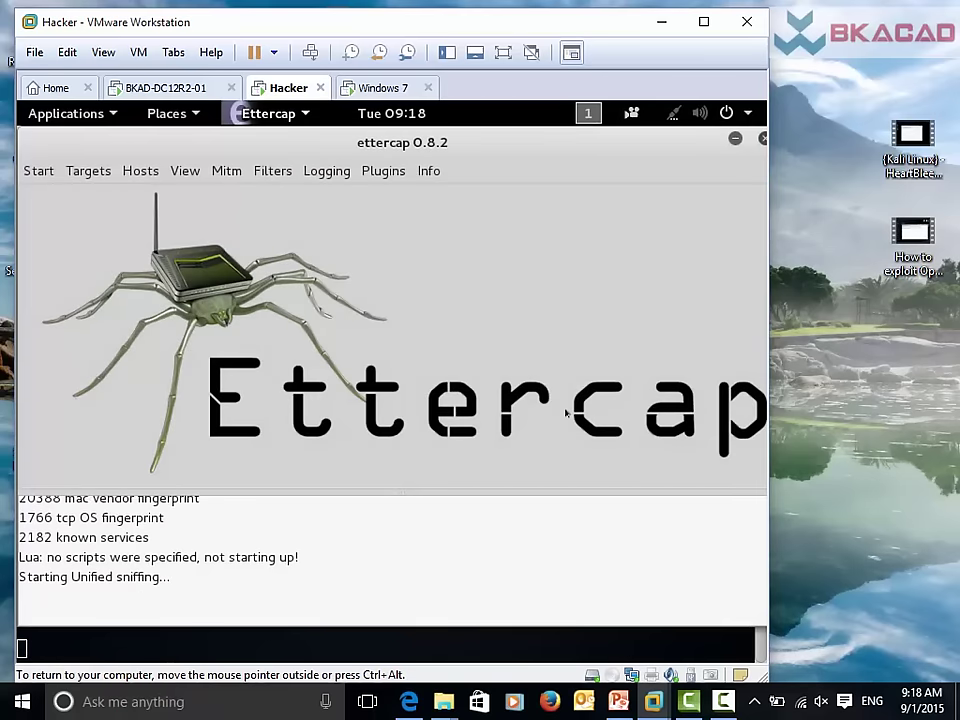
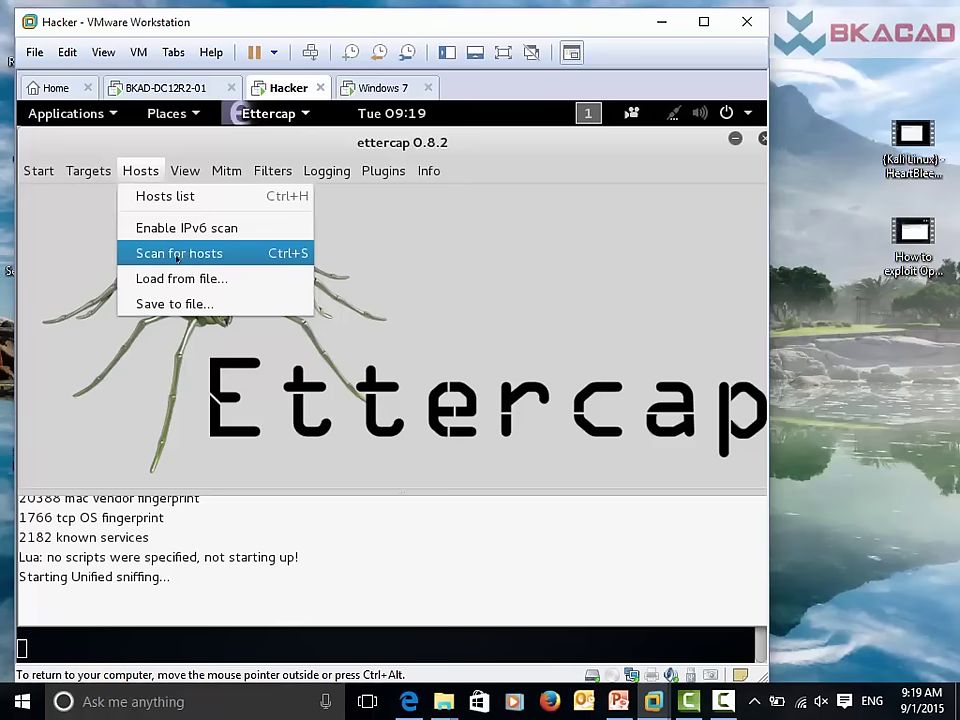
Run Scan for hosts across all 255 addresses of the local netmask
left_click(177, 254)
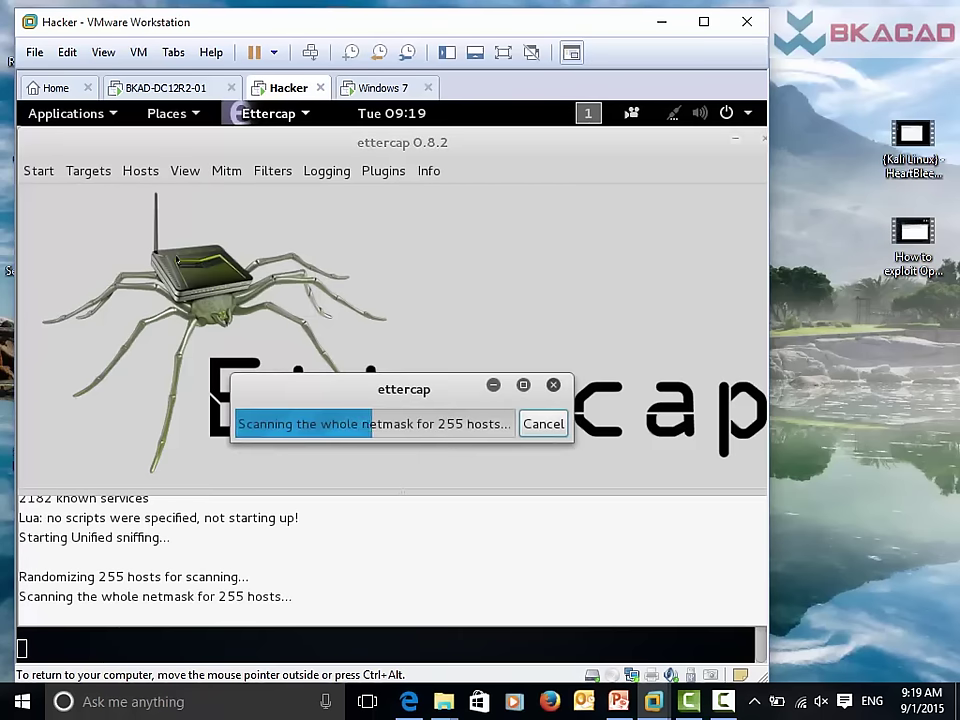
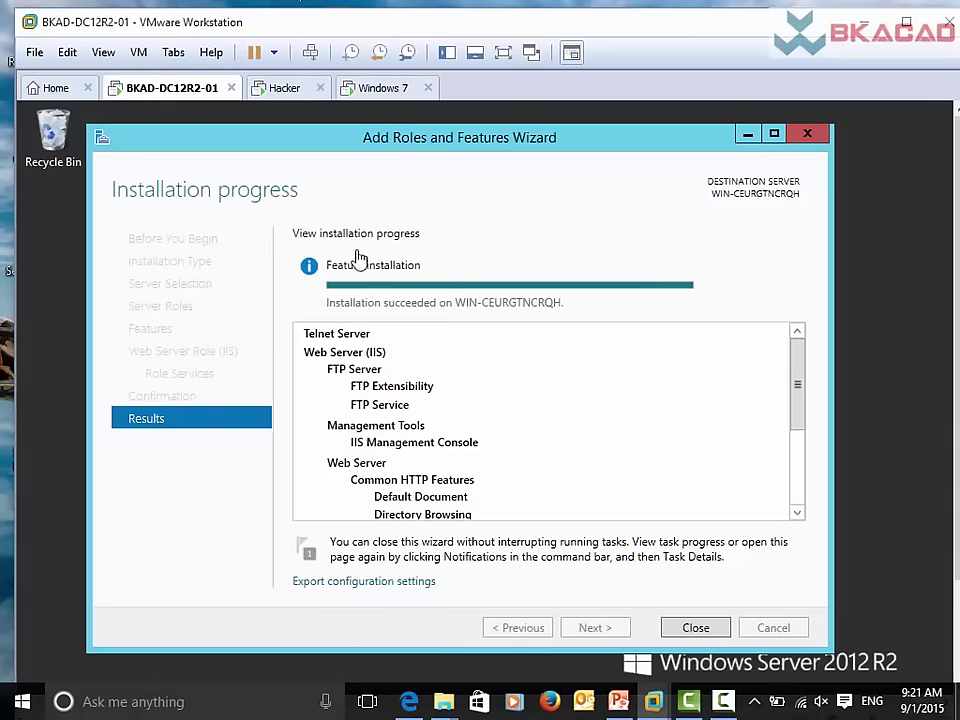
Close the installation wizard, launch IIS Manager without Web Platform, and expand Sites
left_click(698, 627)
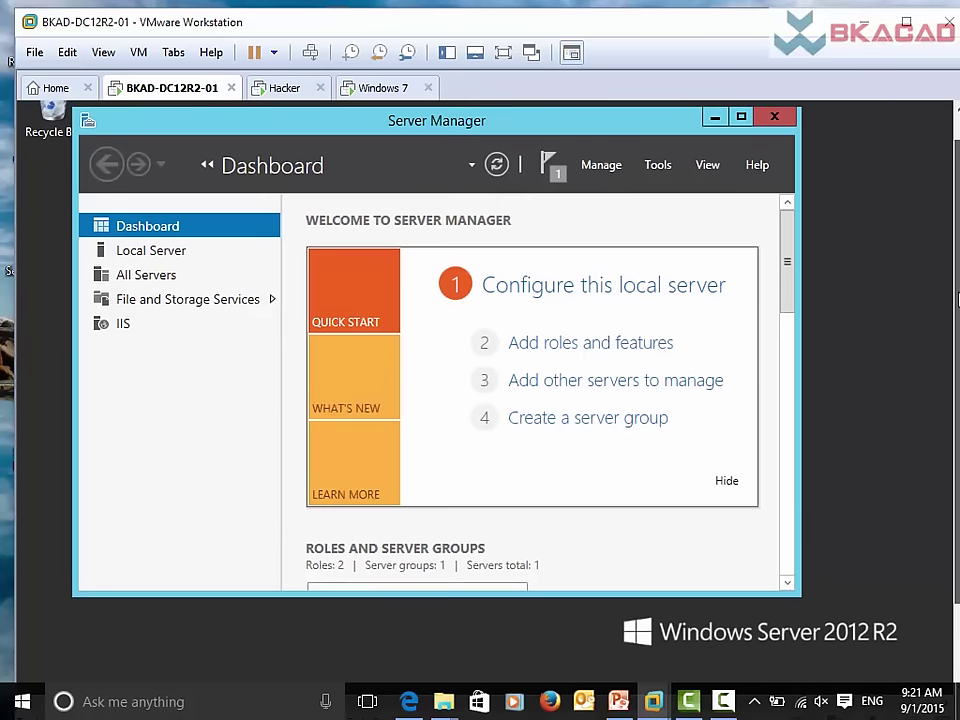
left_click(657, 186)
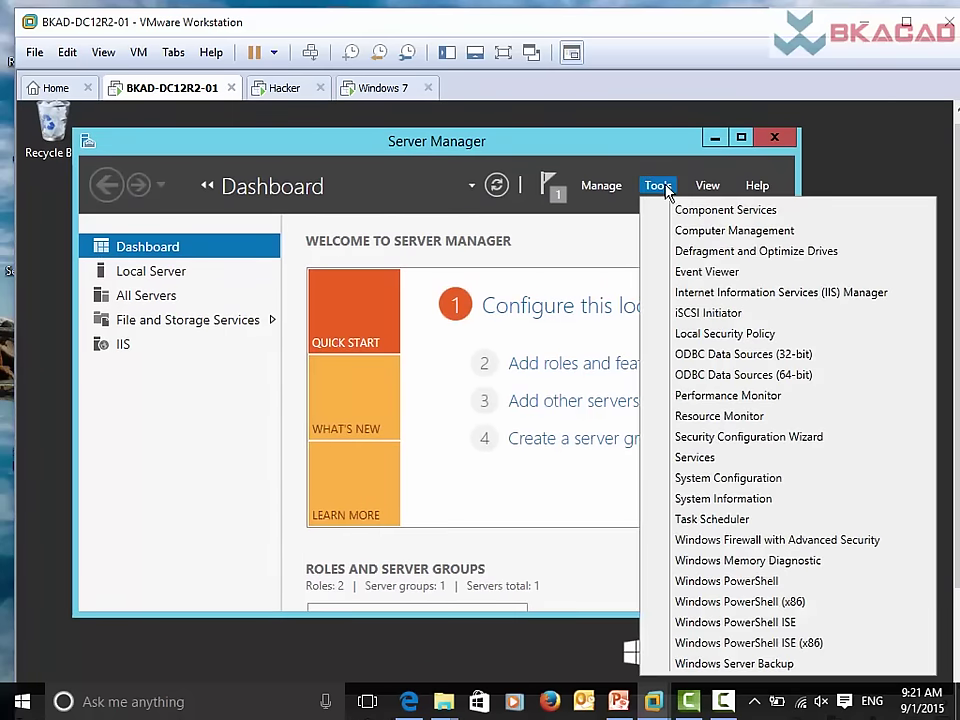
left_click(840, 293)
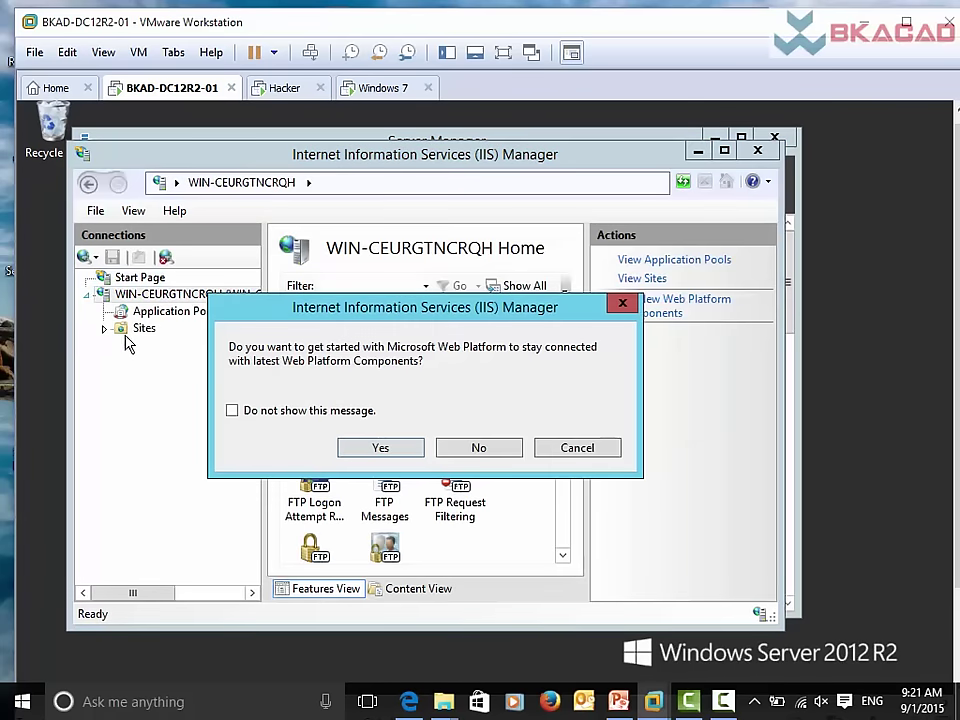
left_click(490, 447)
left_click(104, 328)
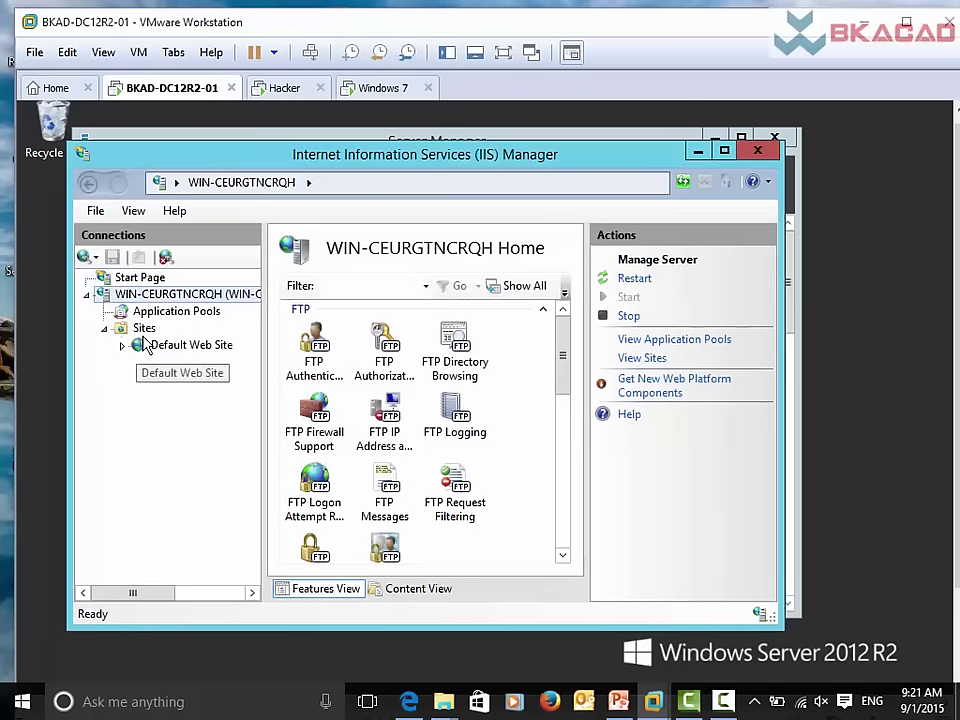
right_click(142, 329)
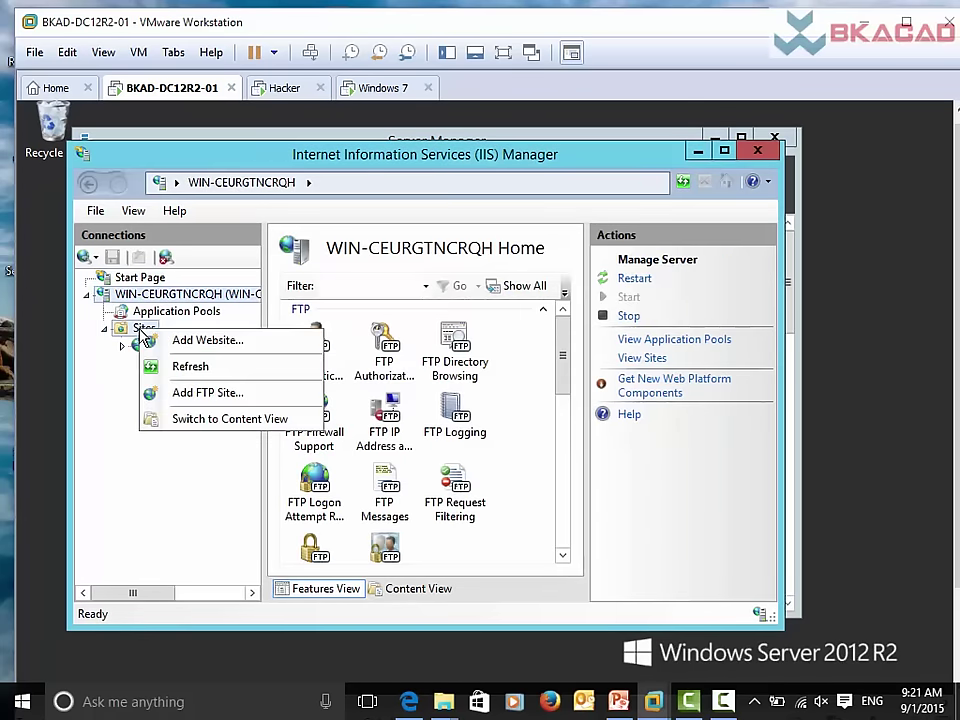
Start a new FTP site named bkacad with C:\ as its physical path
left_click(267, 396)
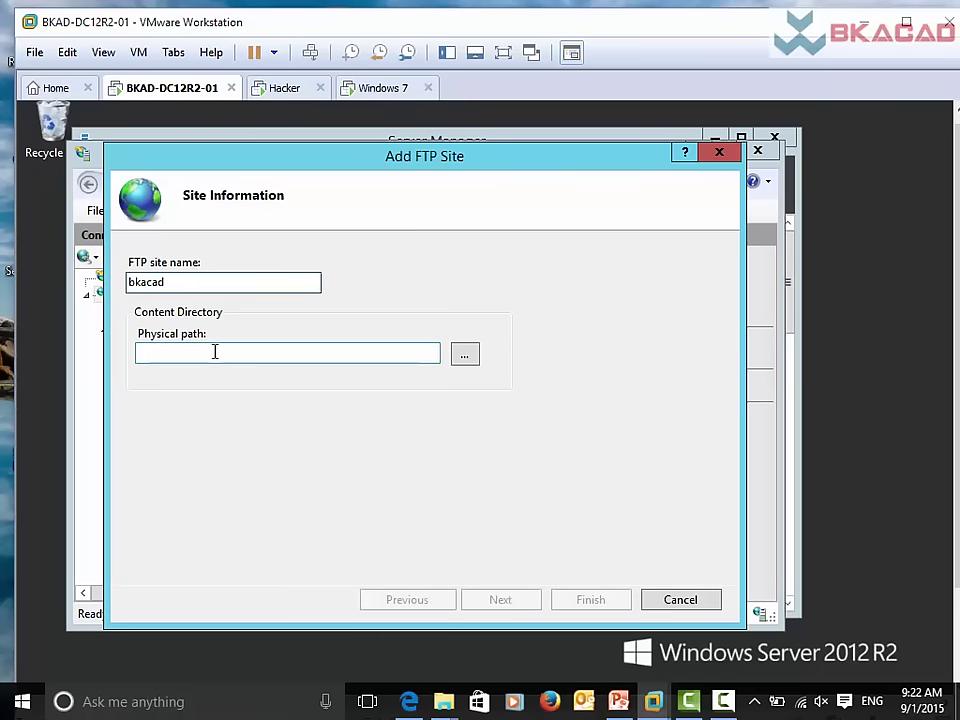
left_click(466, 357)
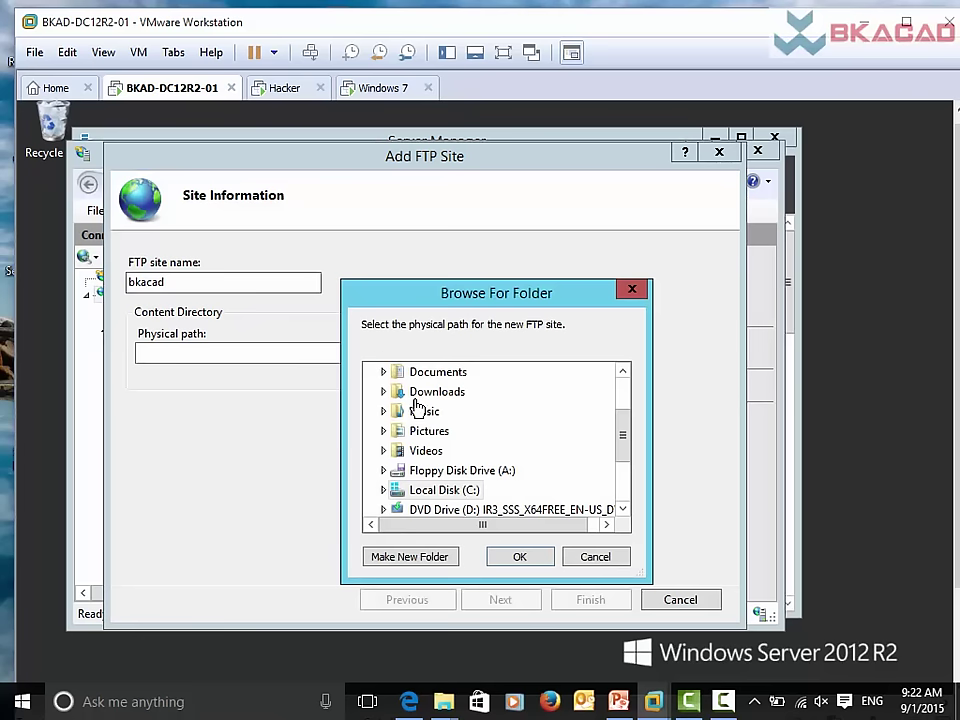
double_click(445, 490)
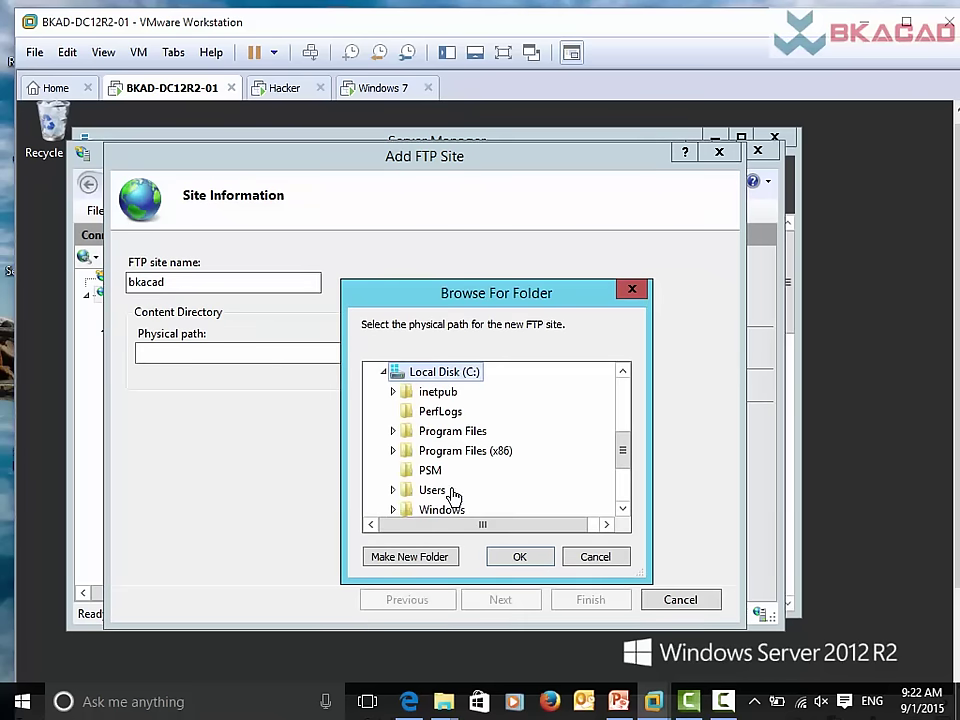
left_click(519, 556)
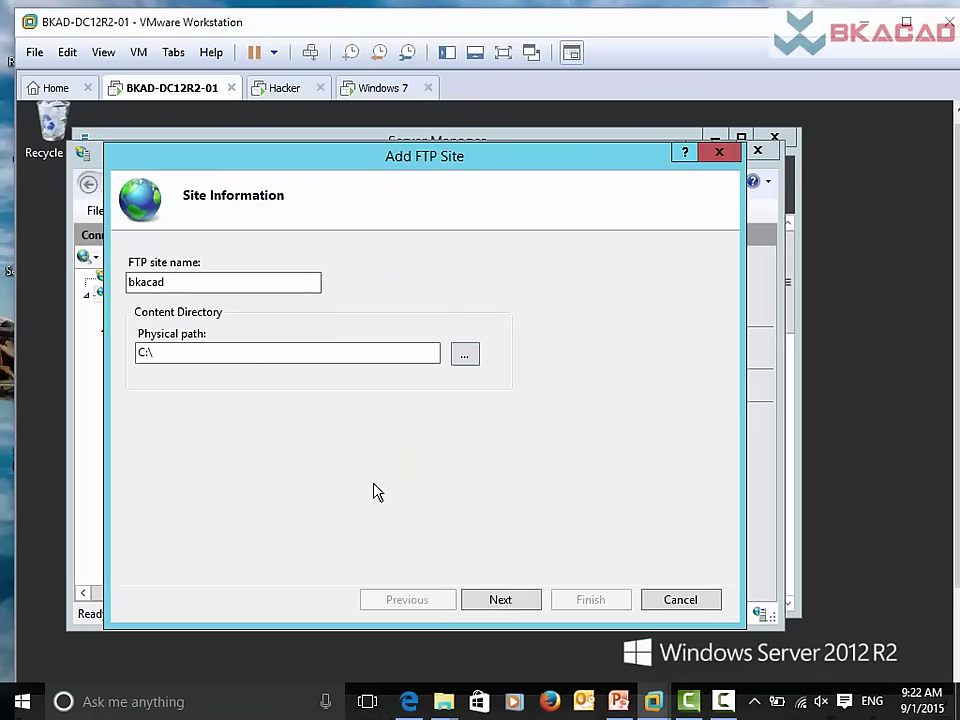
left_click(191, 352)
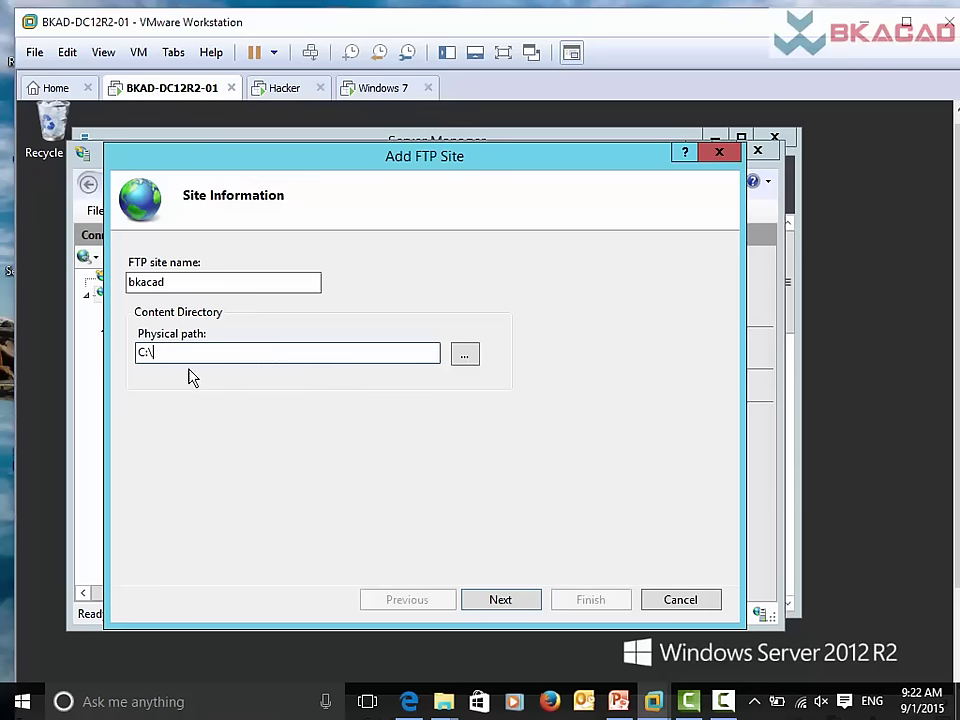
left_click(502, 600)
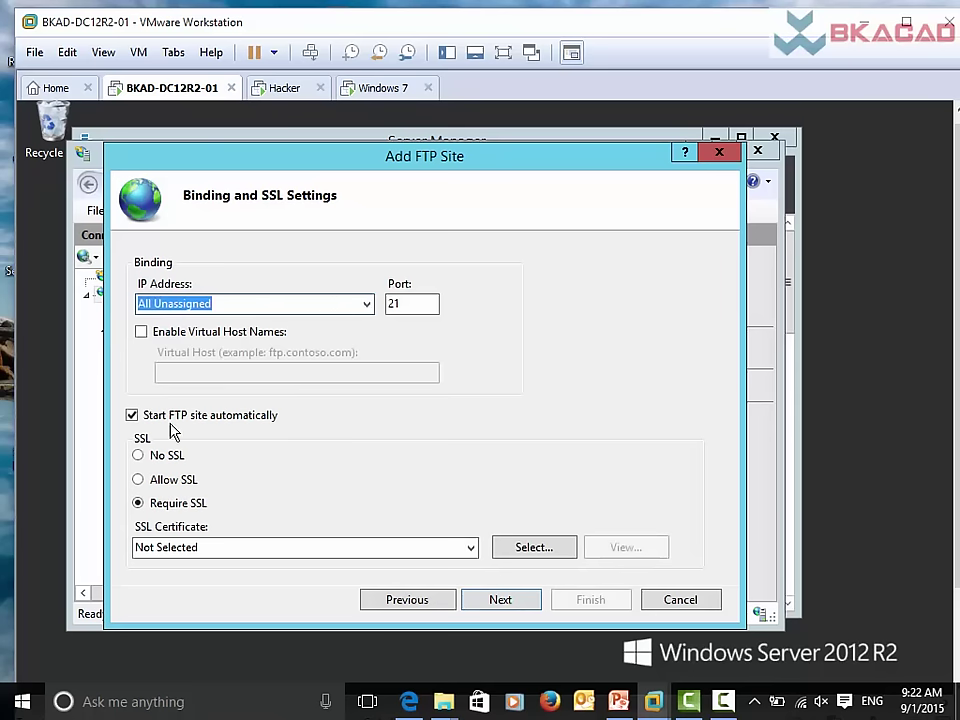
Choose No SSL for bkacad, keeping All Unassigned on port 21
left_click(139, 456)
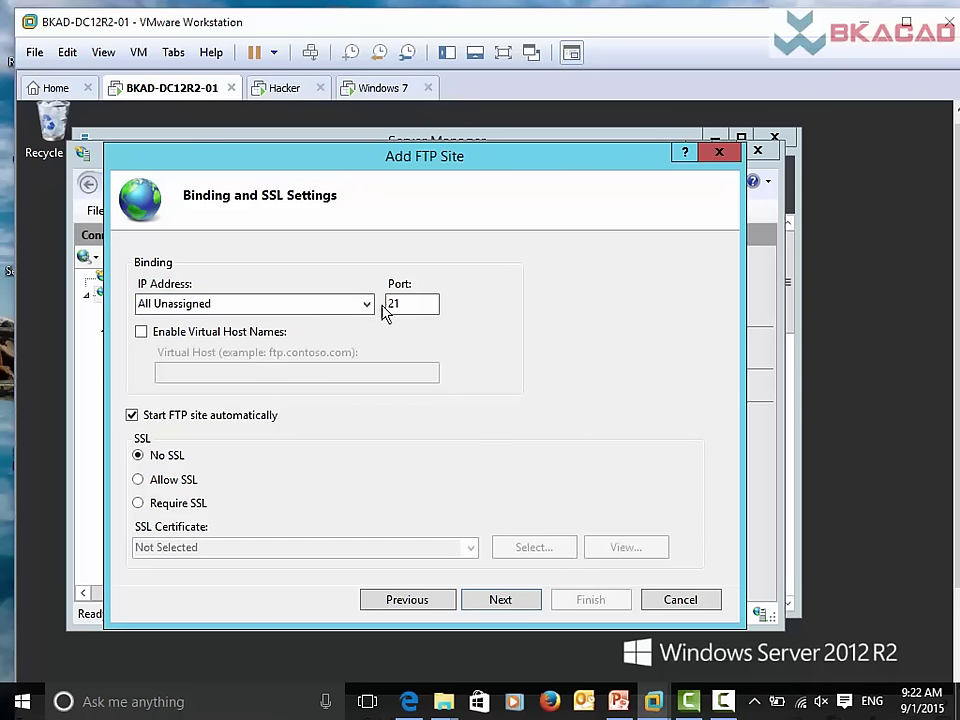
left_click(503, 603)
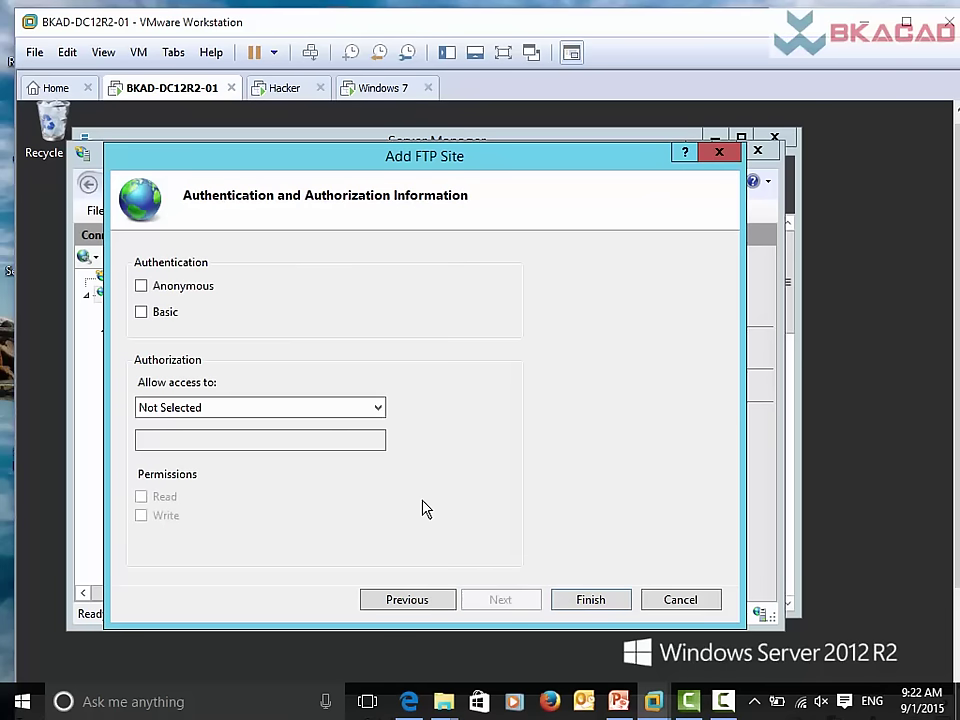
Enable Basic authentication and give specified user administrator Read and Write access
left_click(141, 313)
left_click(200, 406)
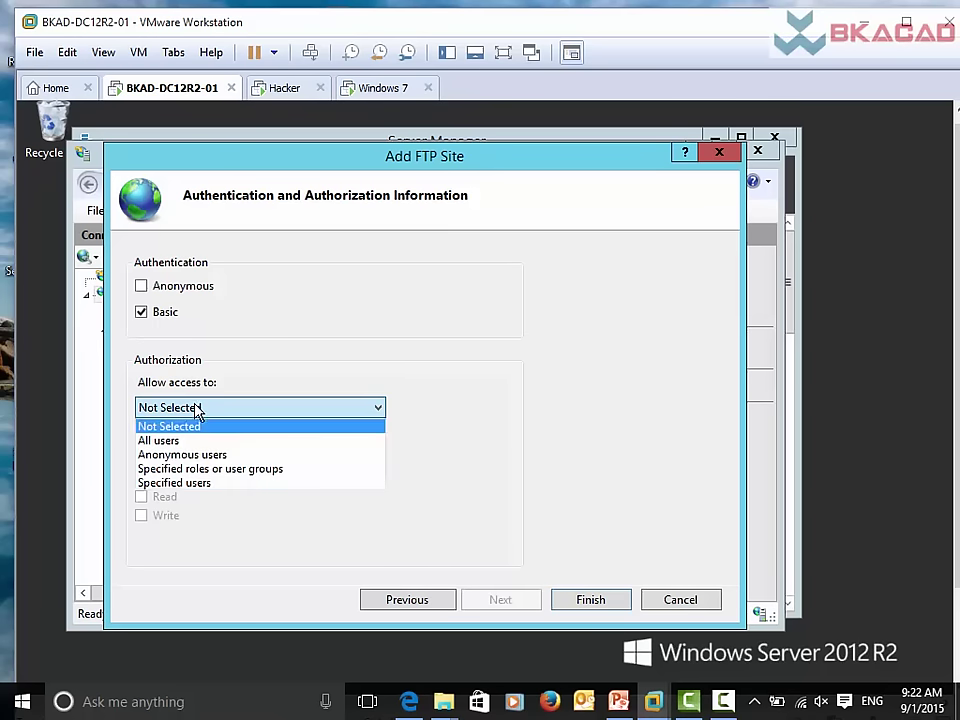
left_click(180, 488)
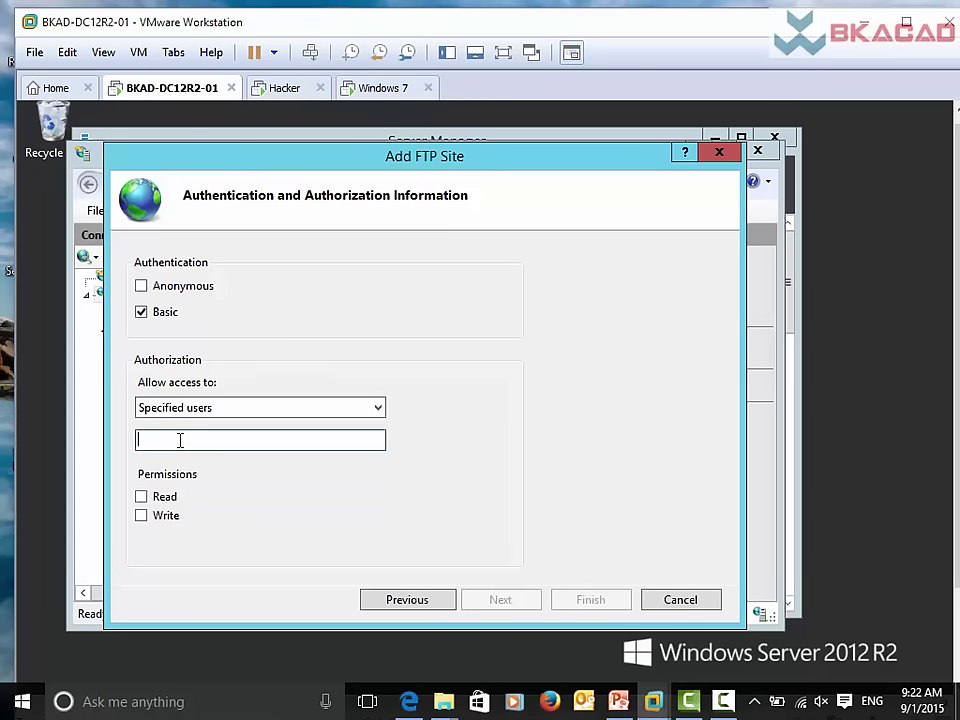
left_click(180, 440)
type("administrator")
left_click(141, 497)
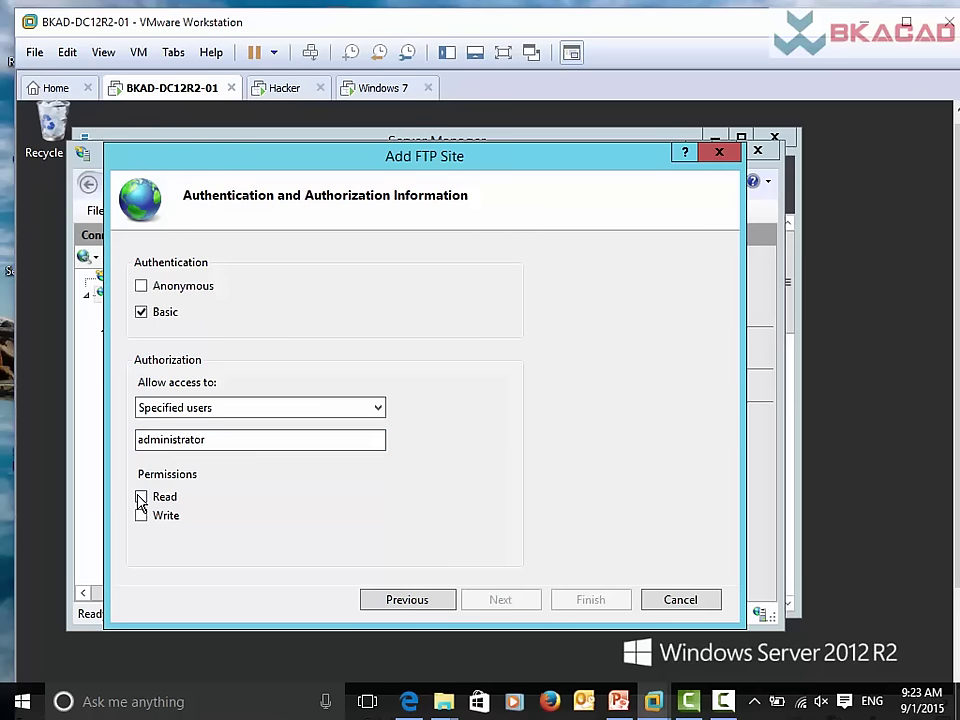
left_click(141, 515)
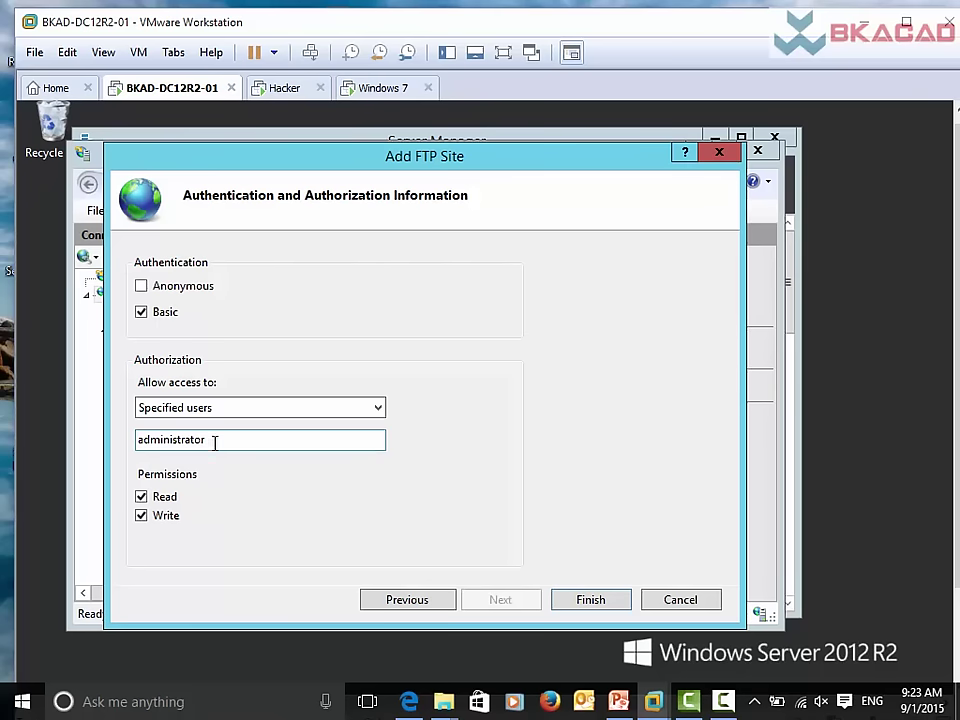
left_click_drag(214, 441, 136, 441)
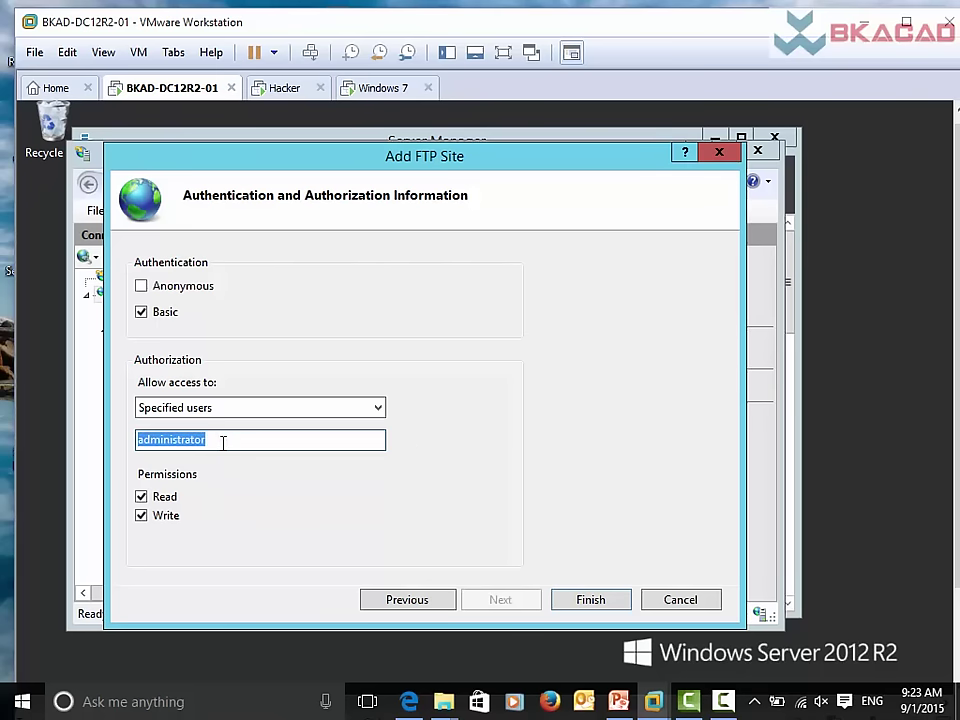
left_click(598, 600)
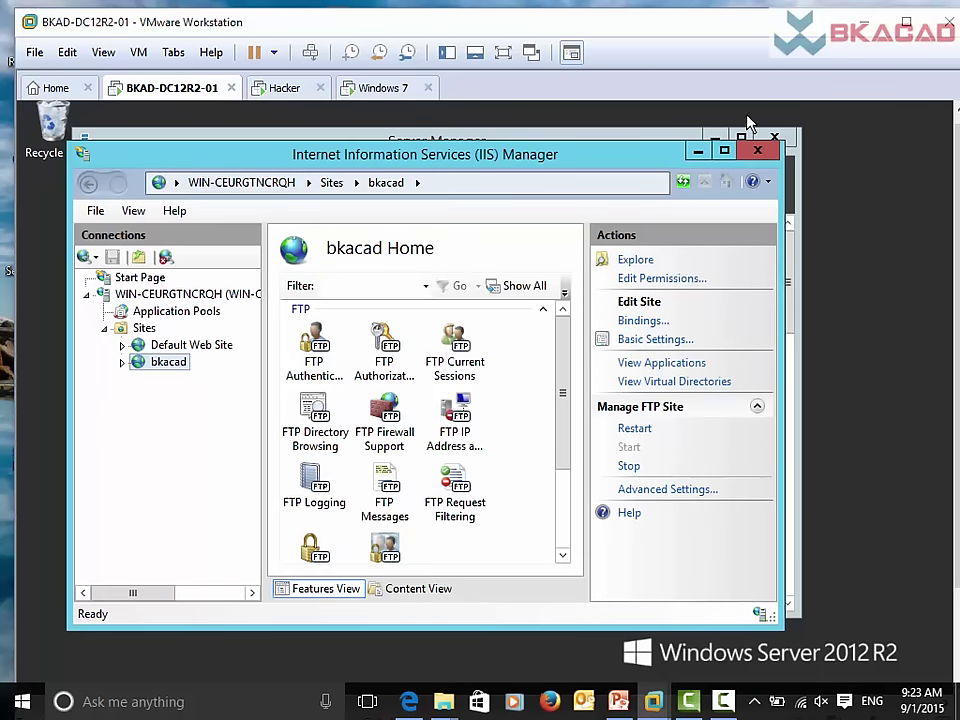
Open the Services console from Server Manager and select the Telnet service
left_click(697, 150)
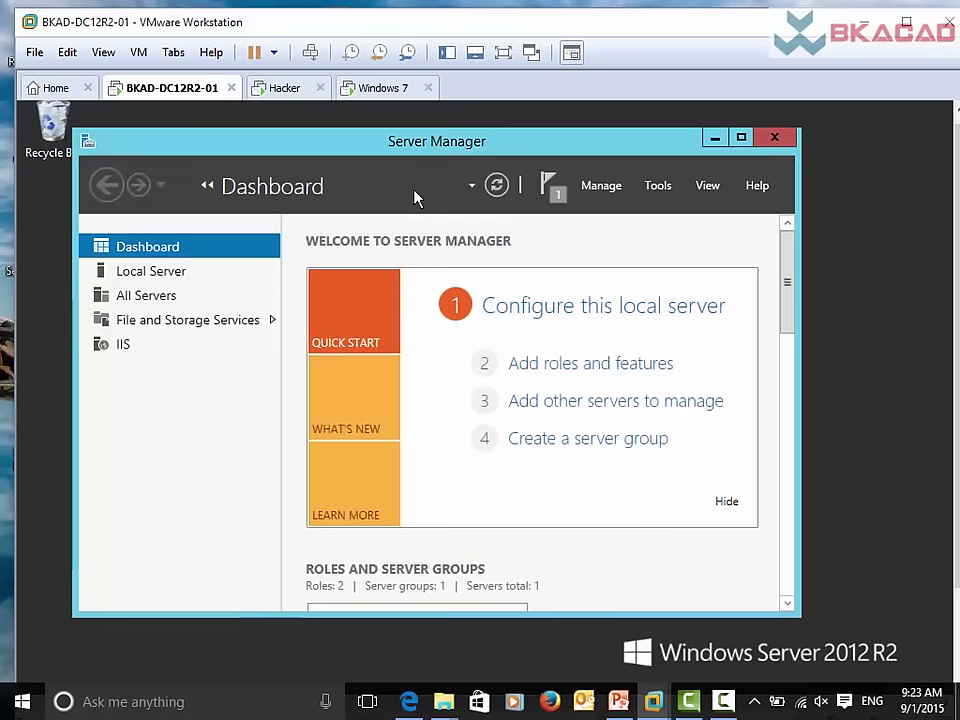
left_click(658, 186)
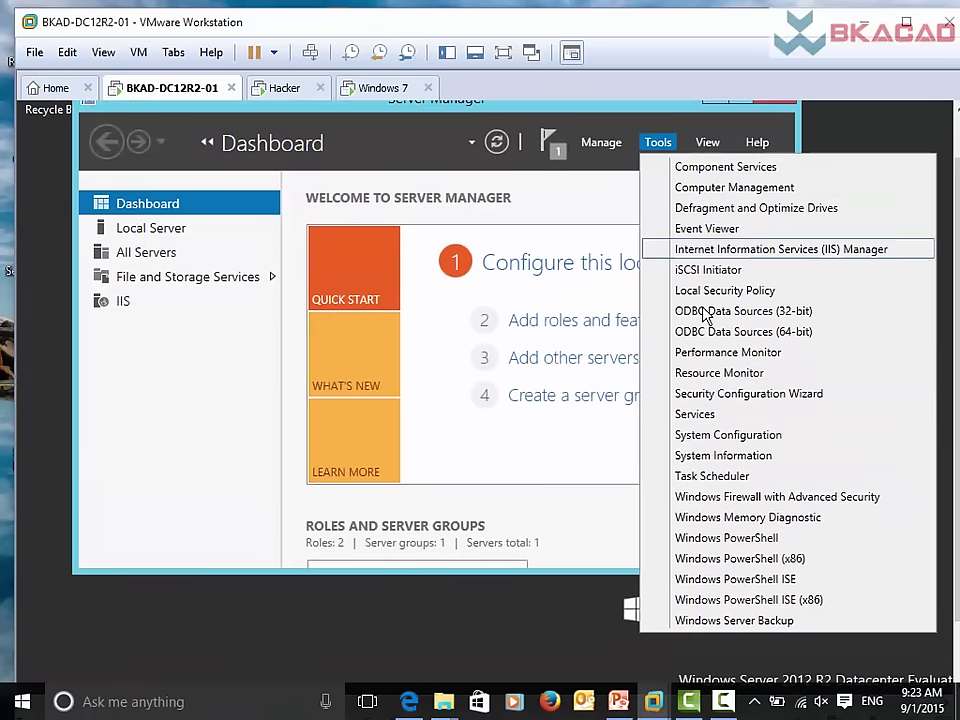
left_click(718, 418)
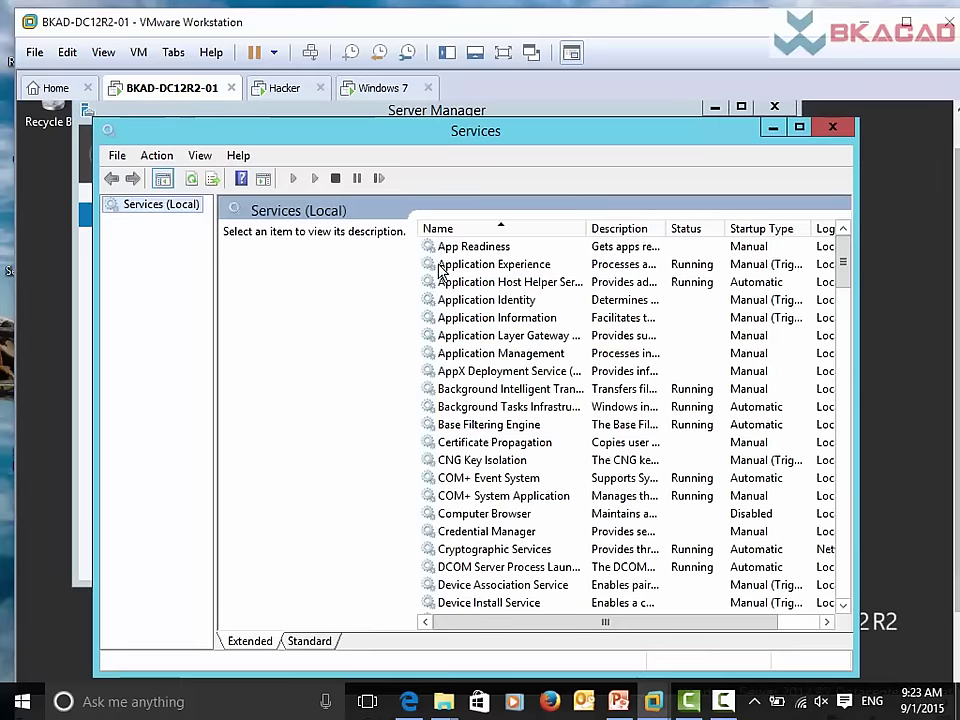
left_click(445, 390)
left_click_drag(848, 265, 870, 352)
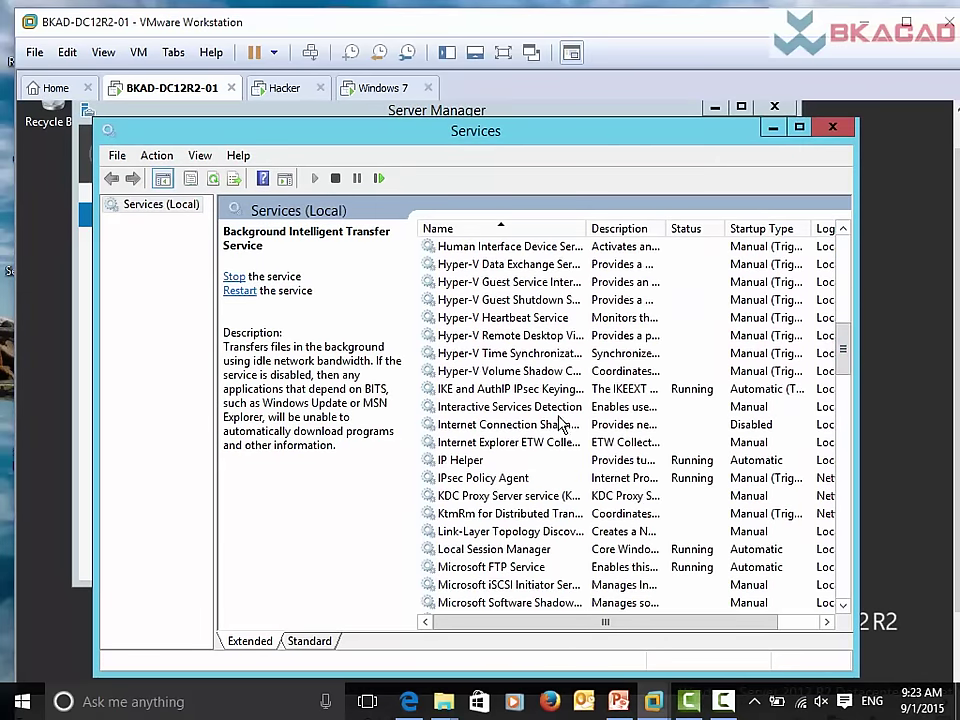
left_click(530, 390)
key("t")
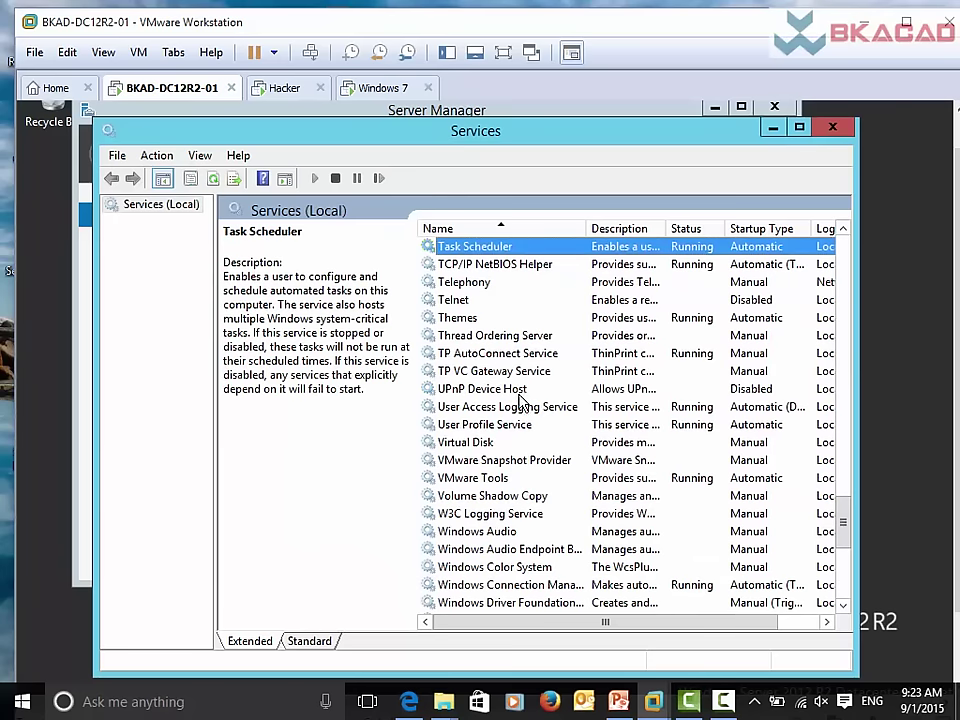
left_click(664, 303)
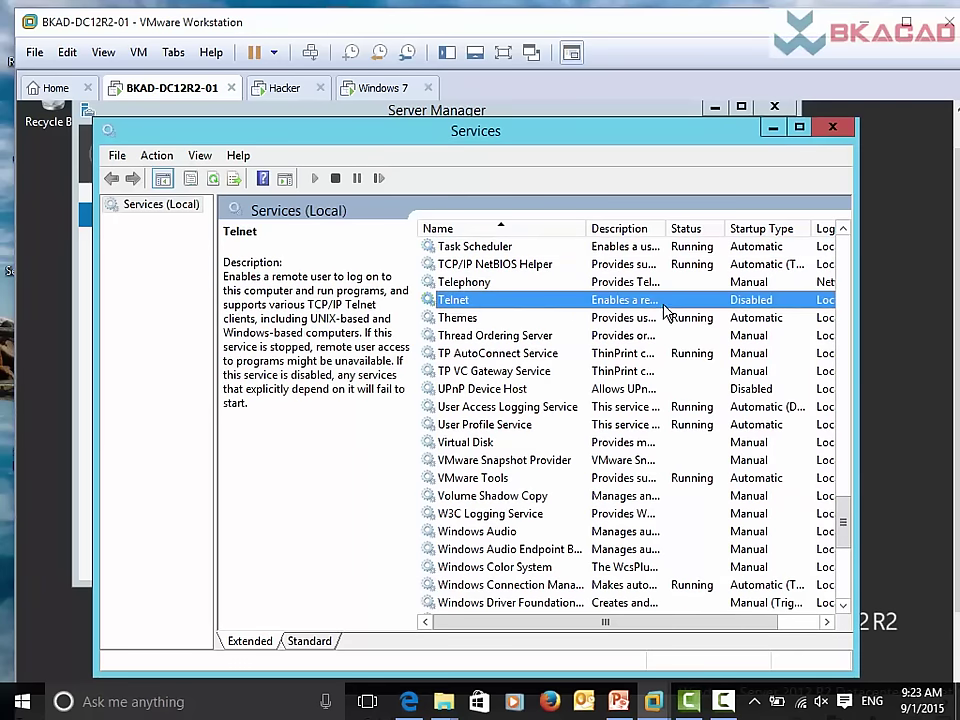
Set the Telnet service's startup type to Automatic and start it
double_click(549, 302)
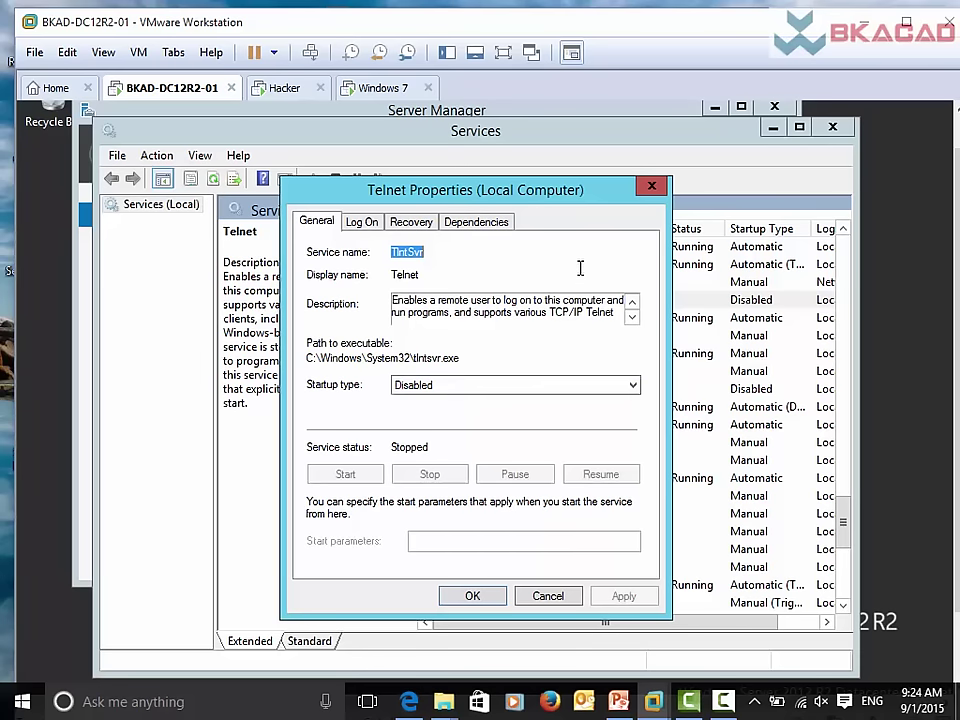
left_click(650, 186)
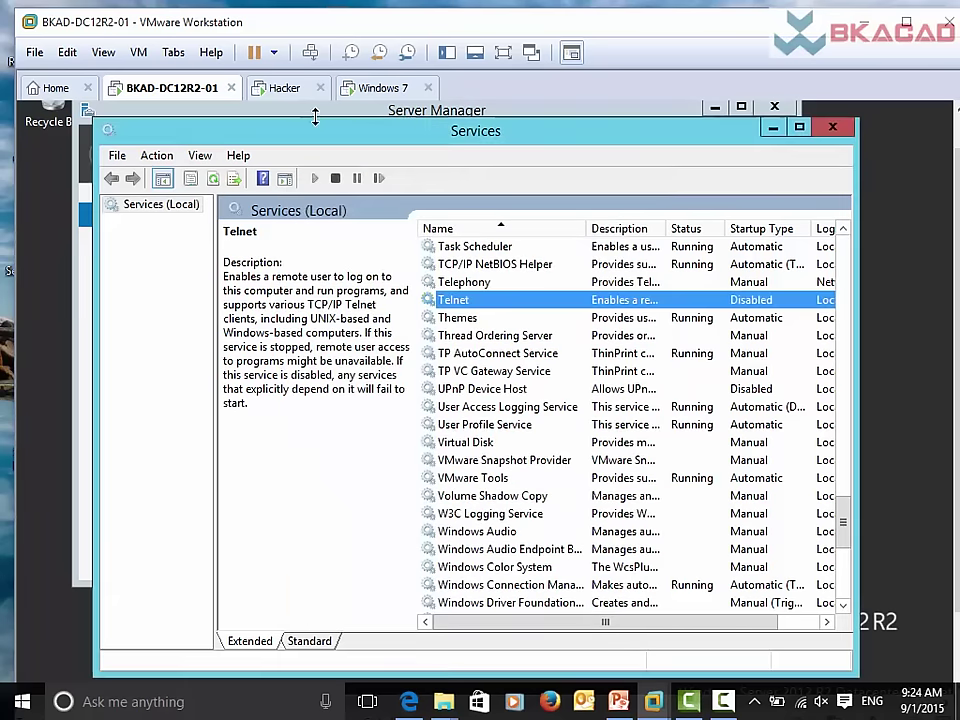
double_click(470, 302)
left_click(455, 386)
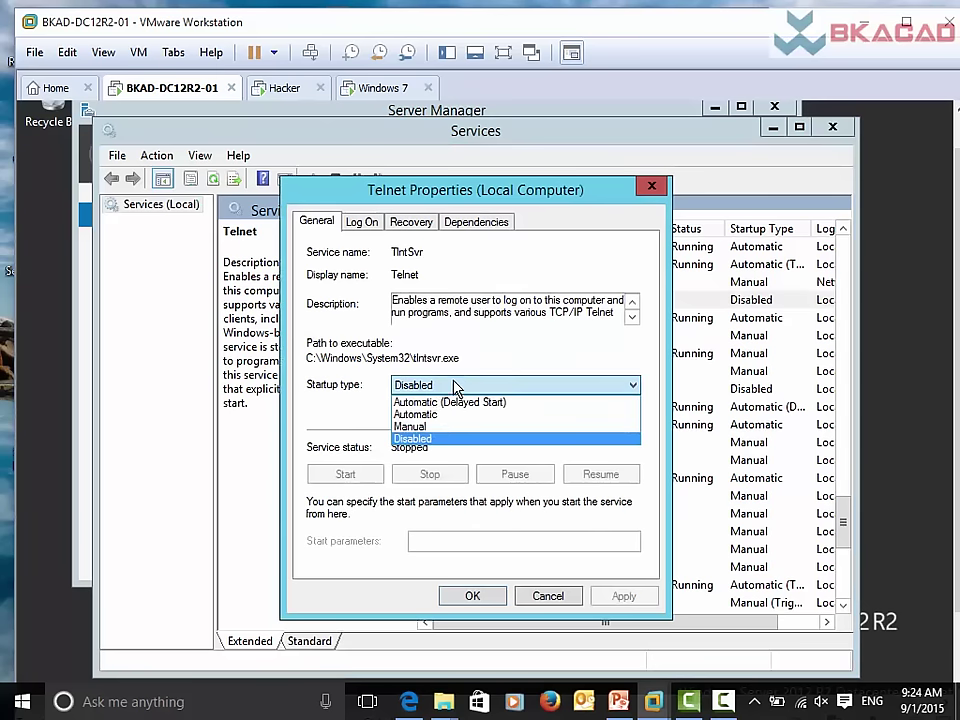
left_click(430, 414)
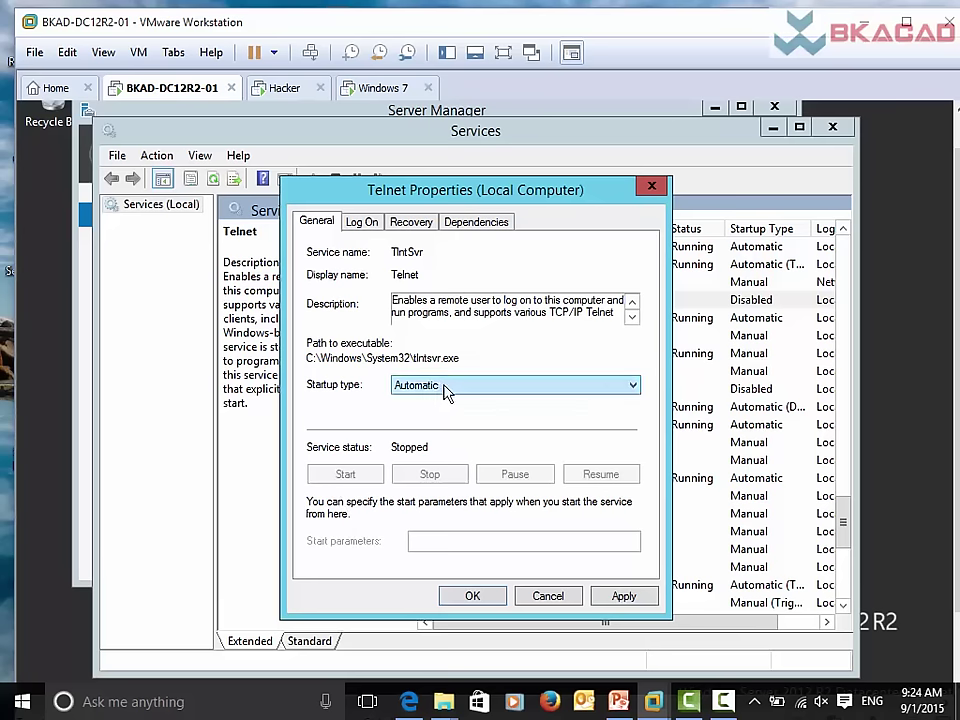
left_click(622, 596)
left_click(348, 476)
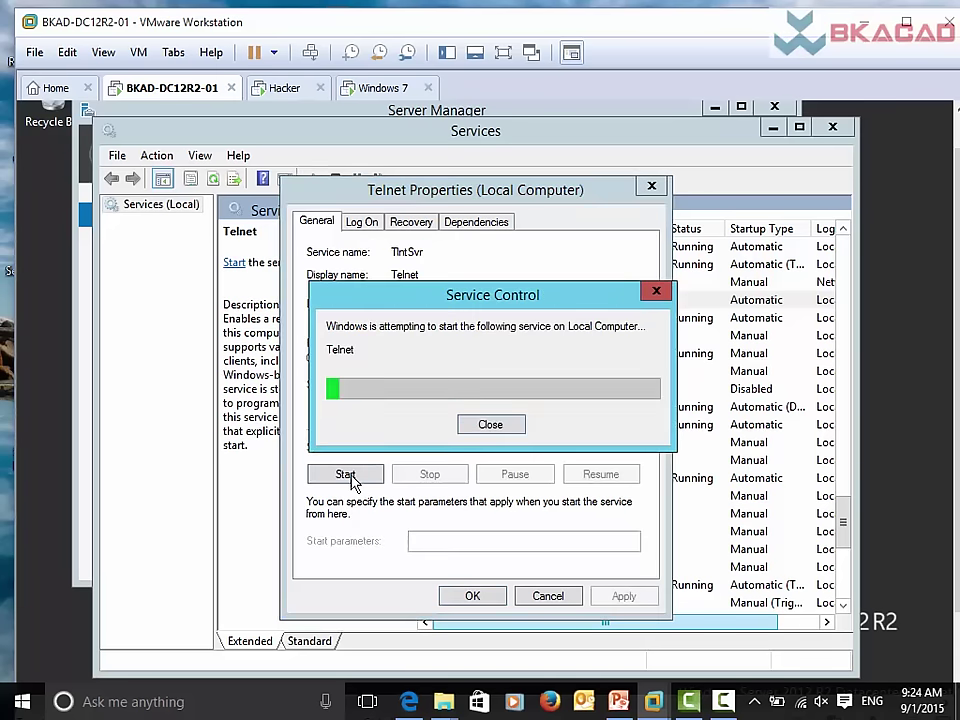
left_click(472, 596)
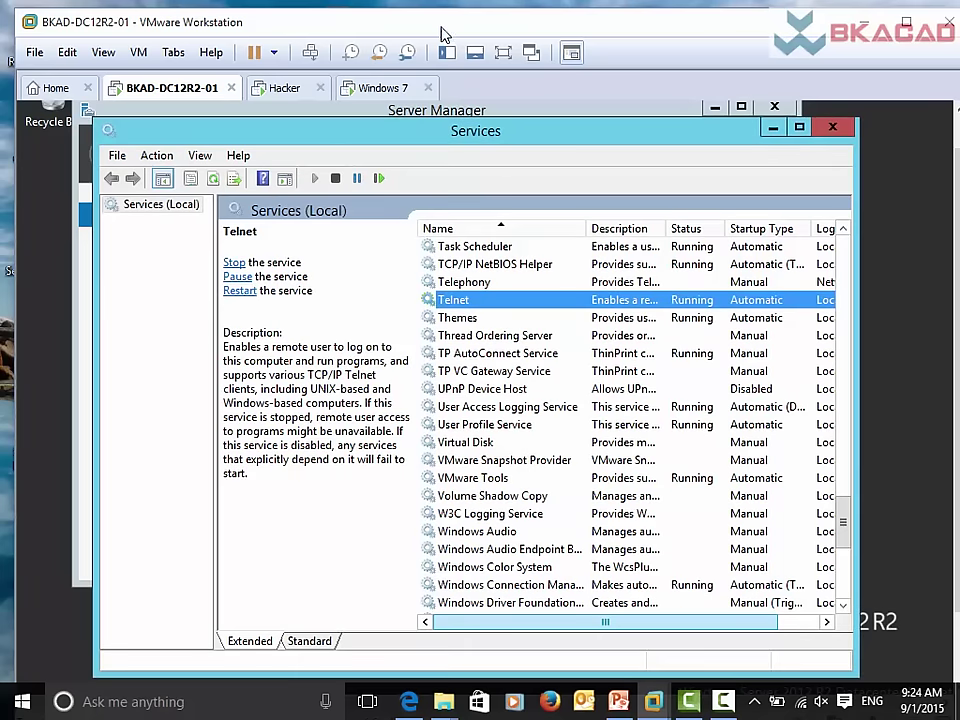
On the Windows 7 VM, open Command Prompt and run ftp 192.168.1.2
left_click(388, 87)
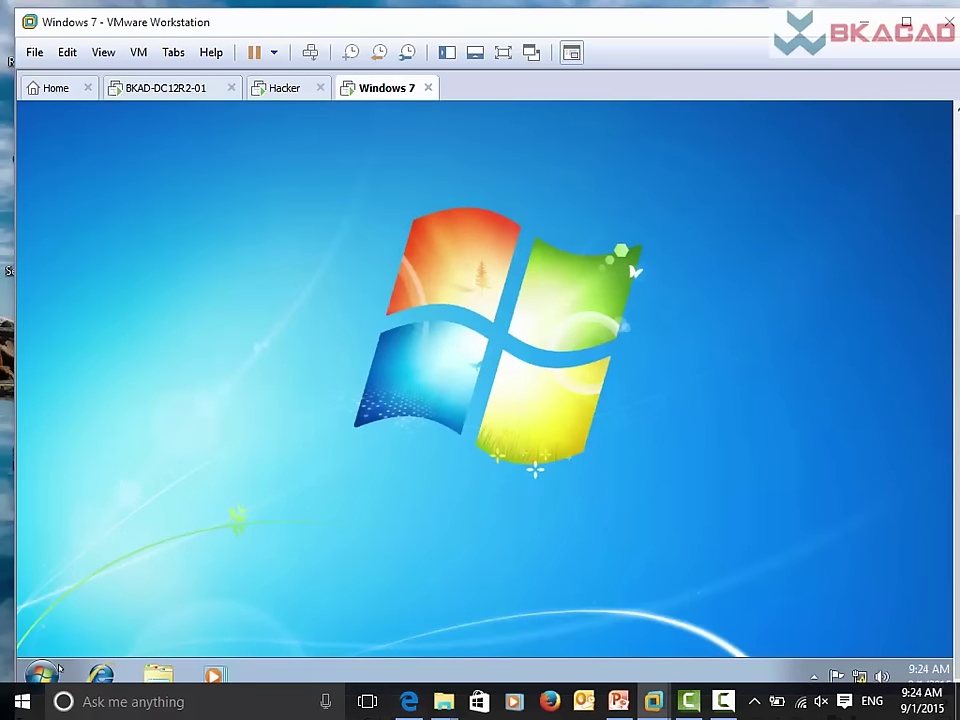
left_click(52, 672)
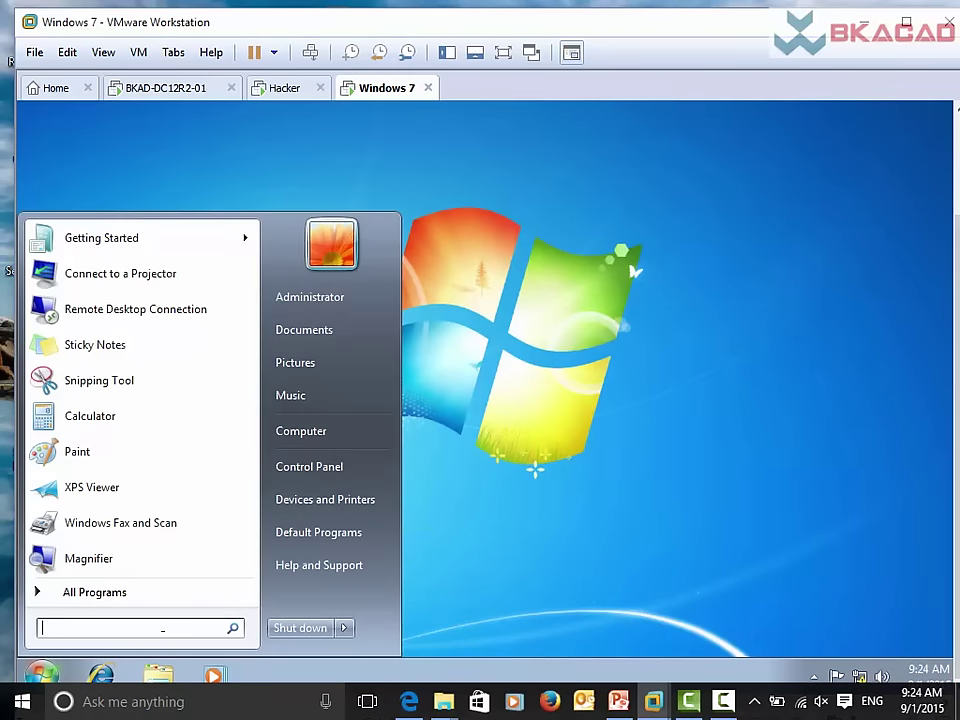
type("cmd")
key("Return")
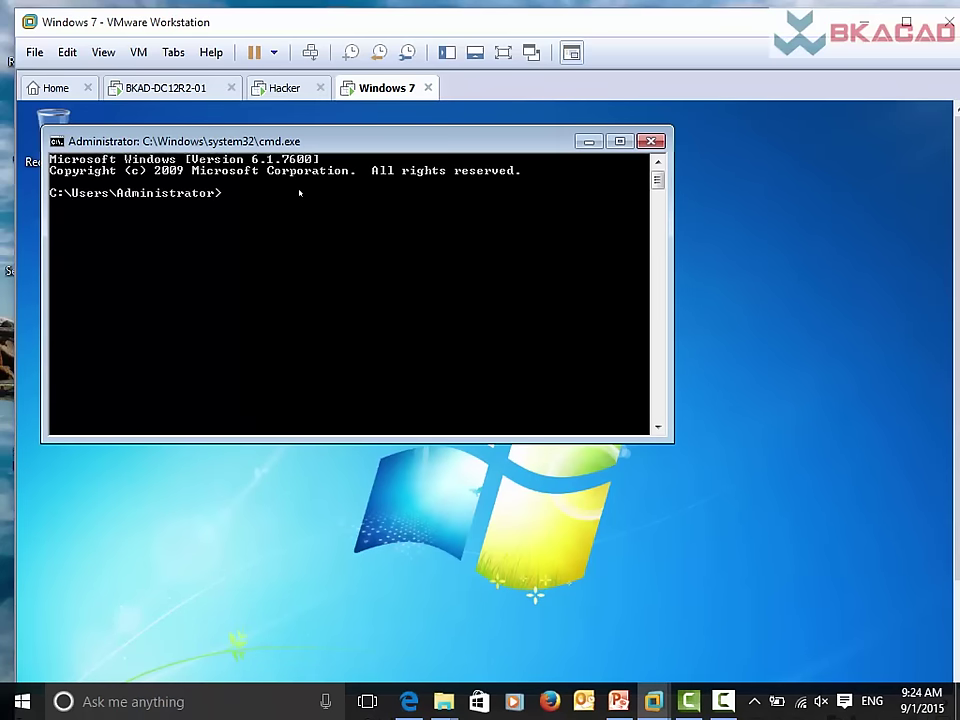
type("ftp 192.168.1.2")
key("Return")
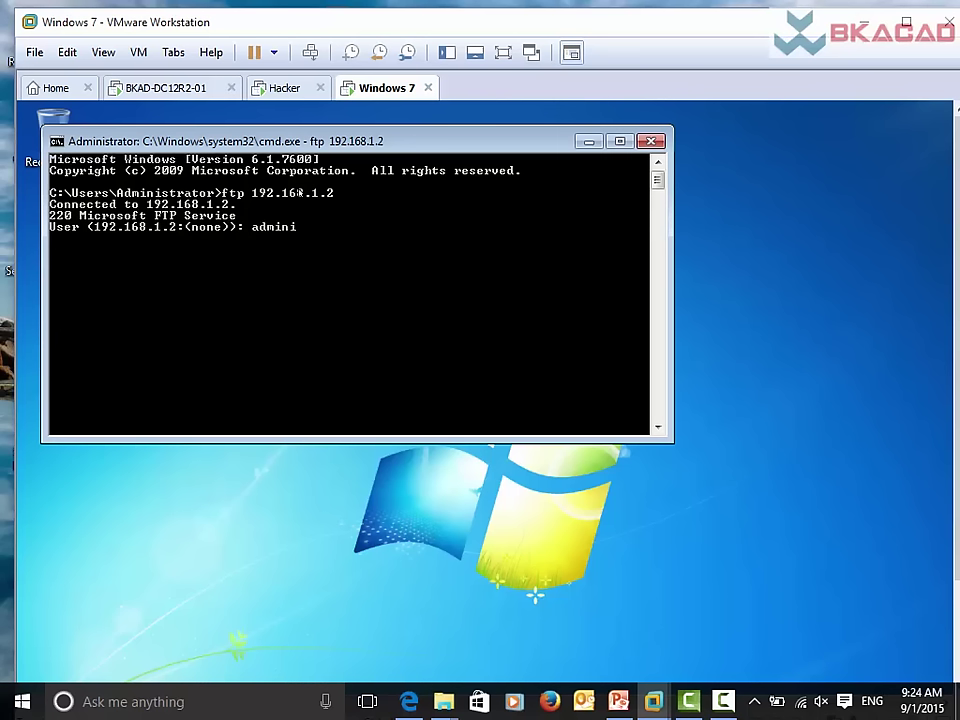
Log in to FTP server 192.168.1.2 as 'administrator', entering the account password
type("administrator")
key("Return")
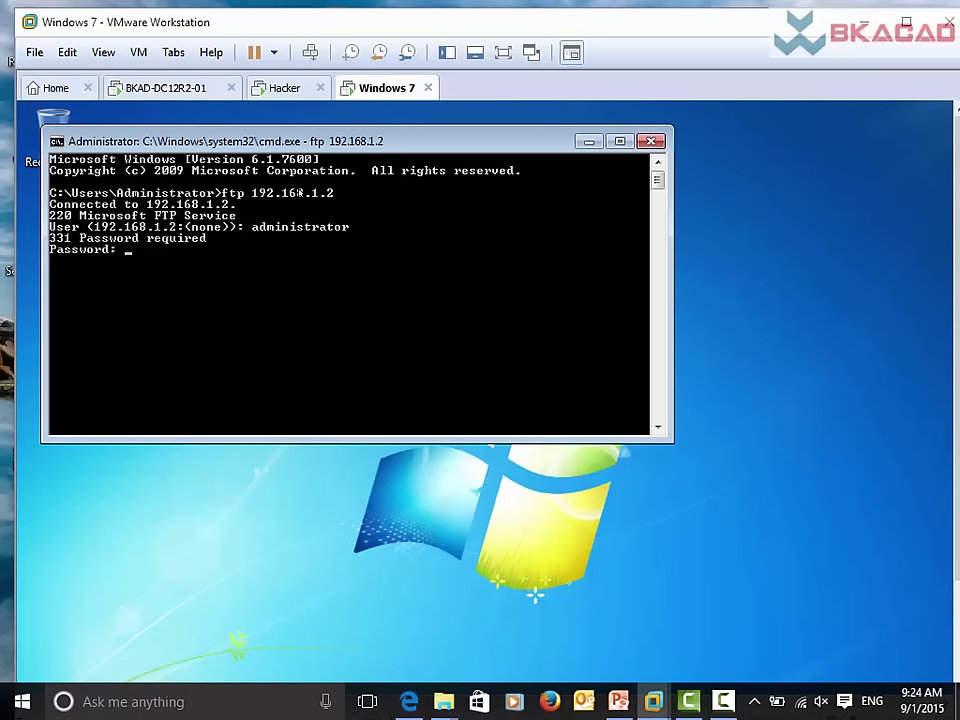
key("Return")
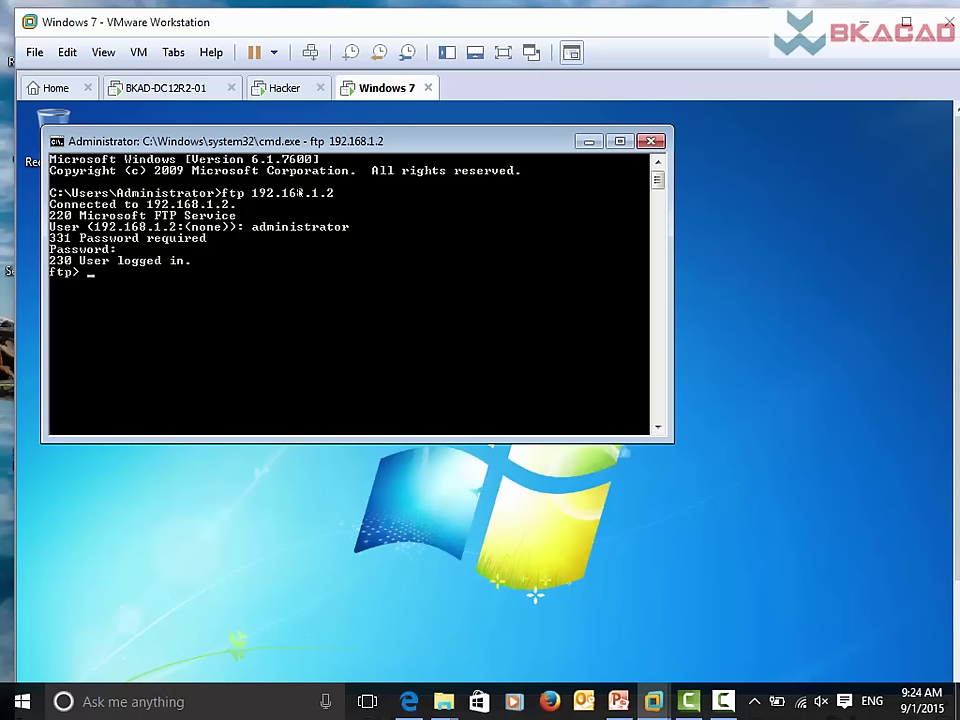
Show the Camtasia Recorder control panel from its taskbar icon
left_click(722, 703)
left_click(730, 704)
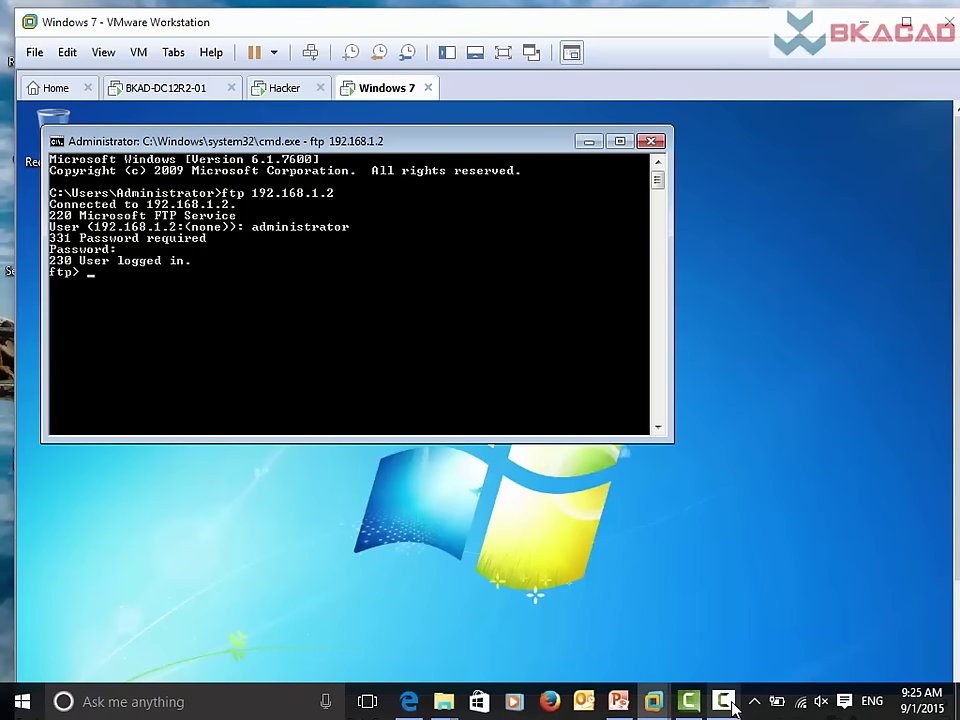
left_click(730, 704)
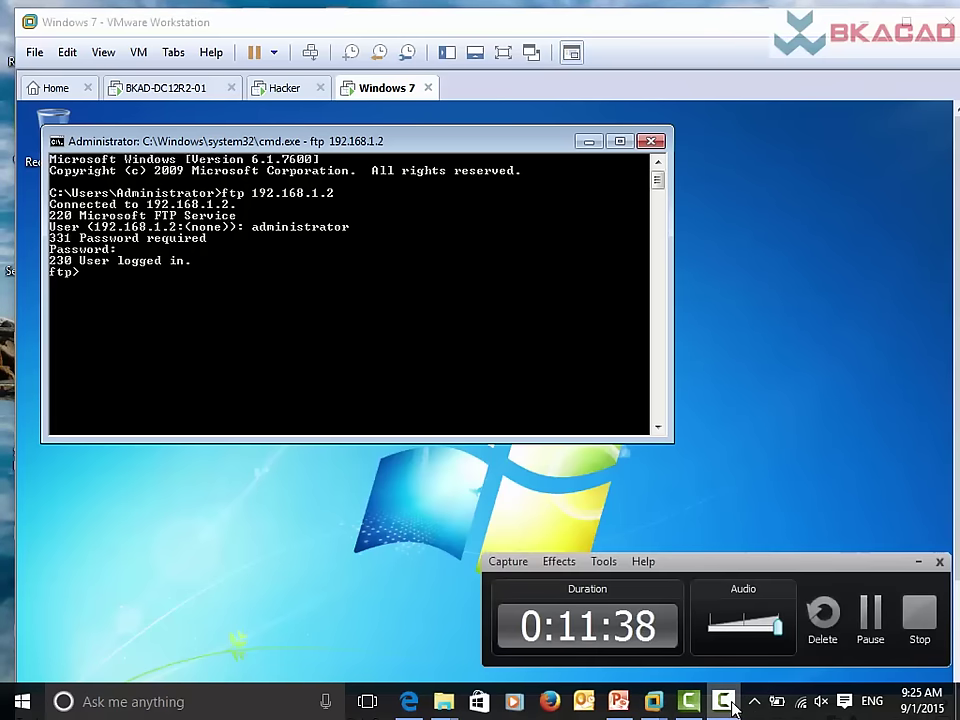
left_click(730, 704)
left_click(730, 704)
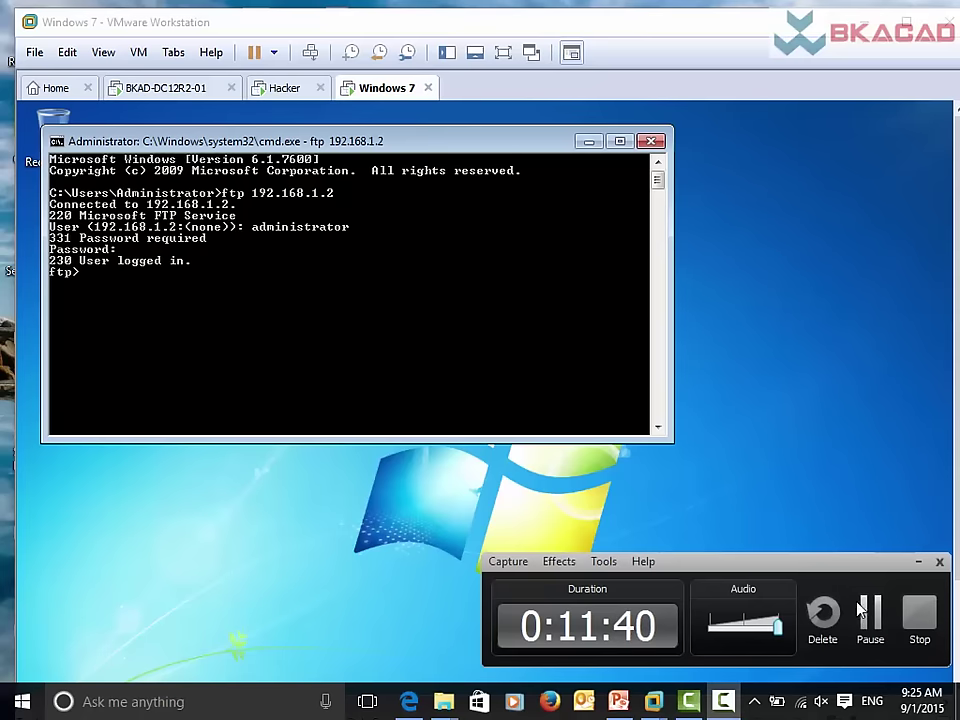
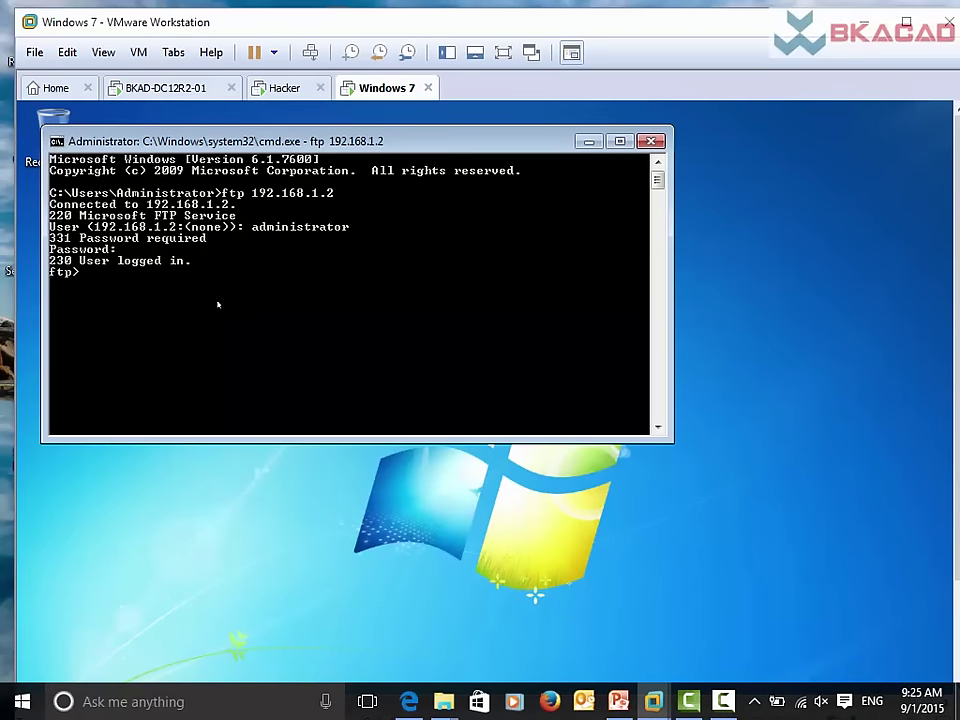
Leave the ftp> prompt with quit, then run telnet 192.168.1.2
type("xit")
key("Return")
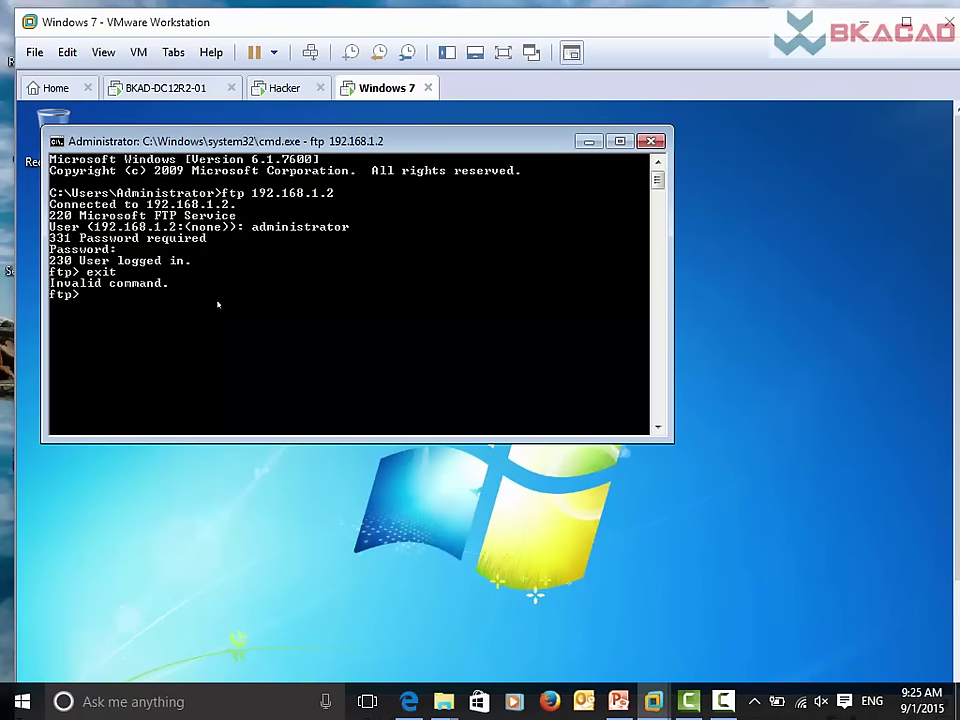
type("quit")
key("Return")
type("telnet 192.168")
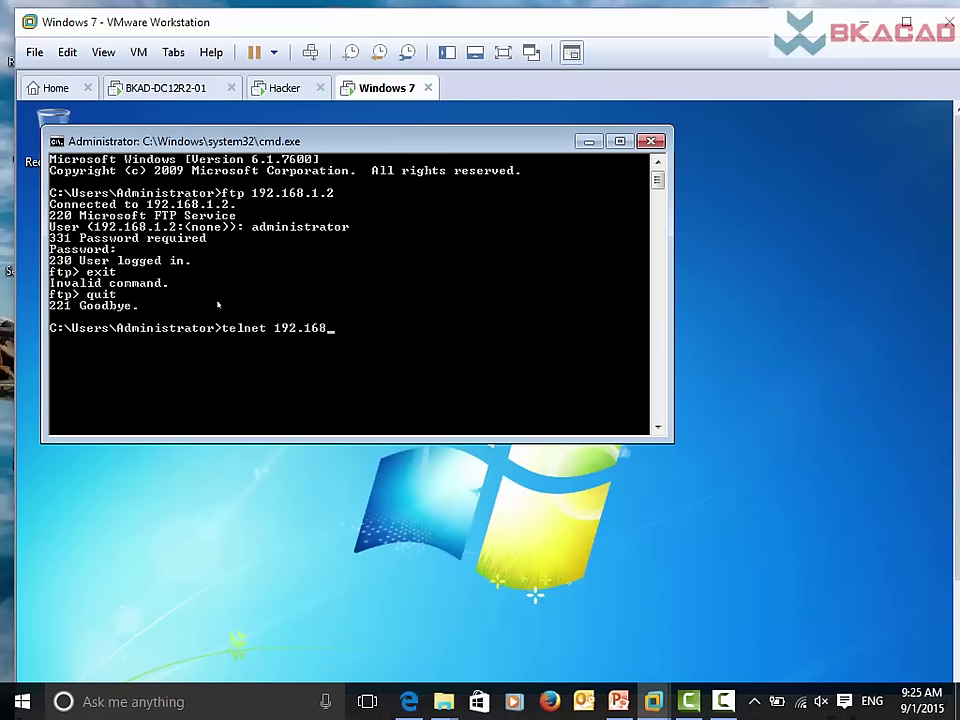
type(".1.2")
key("Return")
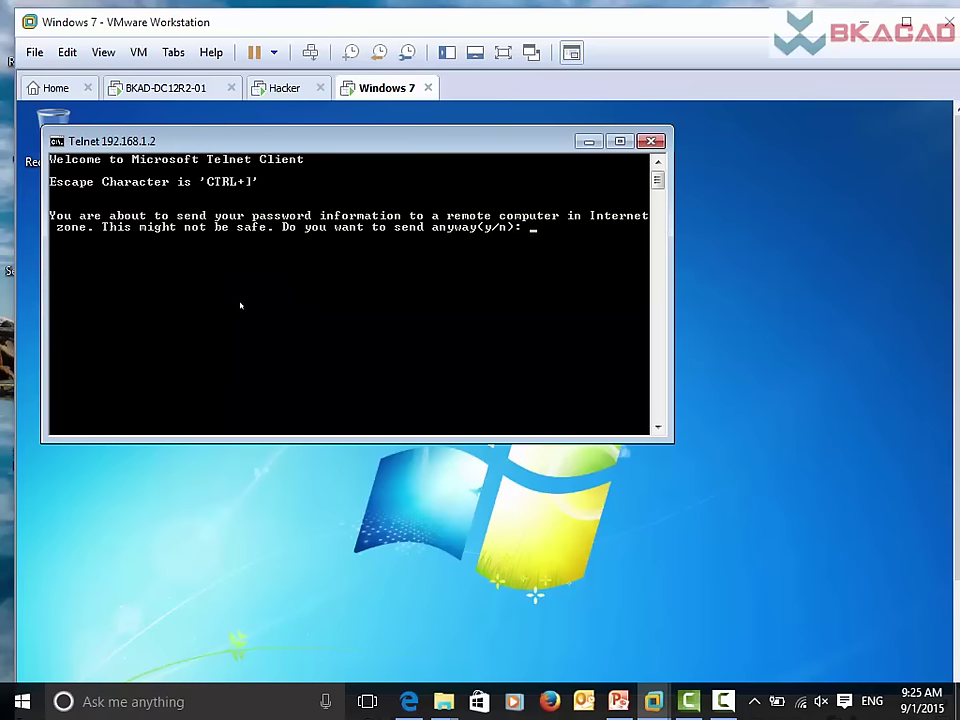
Answer n to the password-information warning and enter administrator as the login name
type("n")
key("Return")
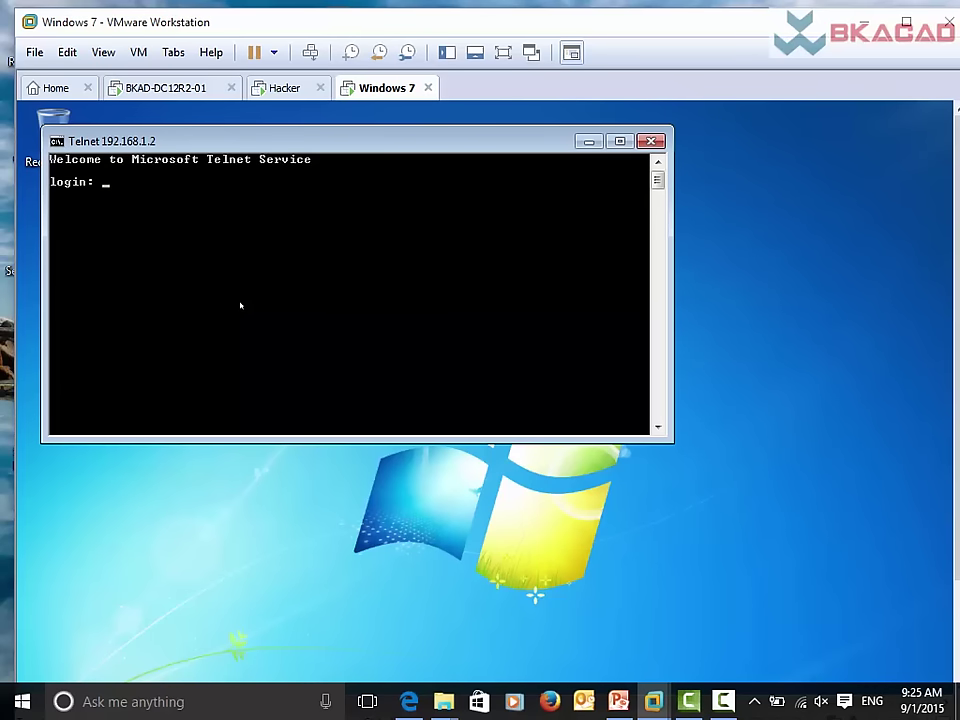
type("administrator")
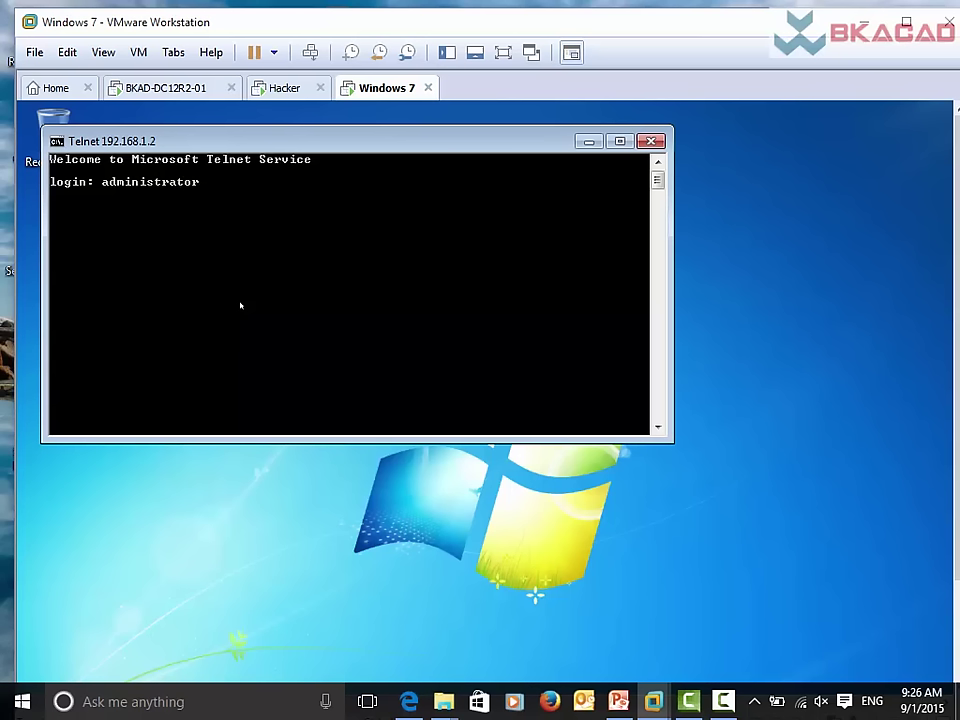
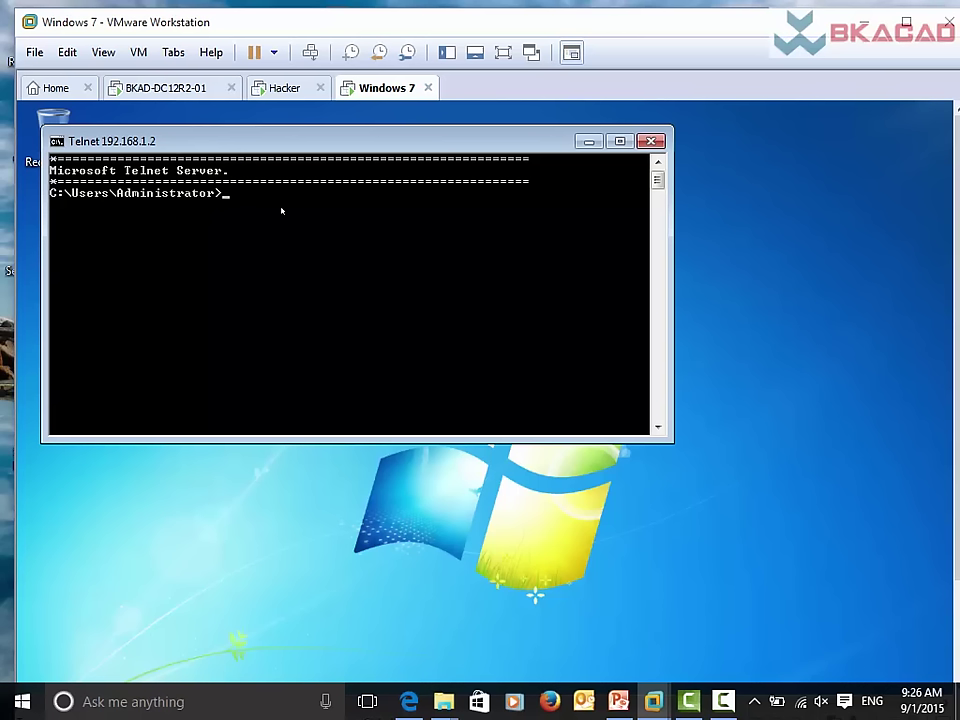
Run hostname and then ipconfig on 192.168.1.2, showing its name and IPv4 address 192.168.1.2
type("hostname")
key("Return")
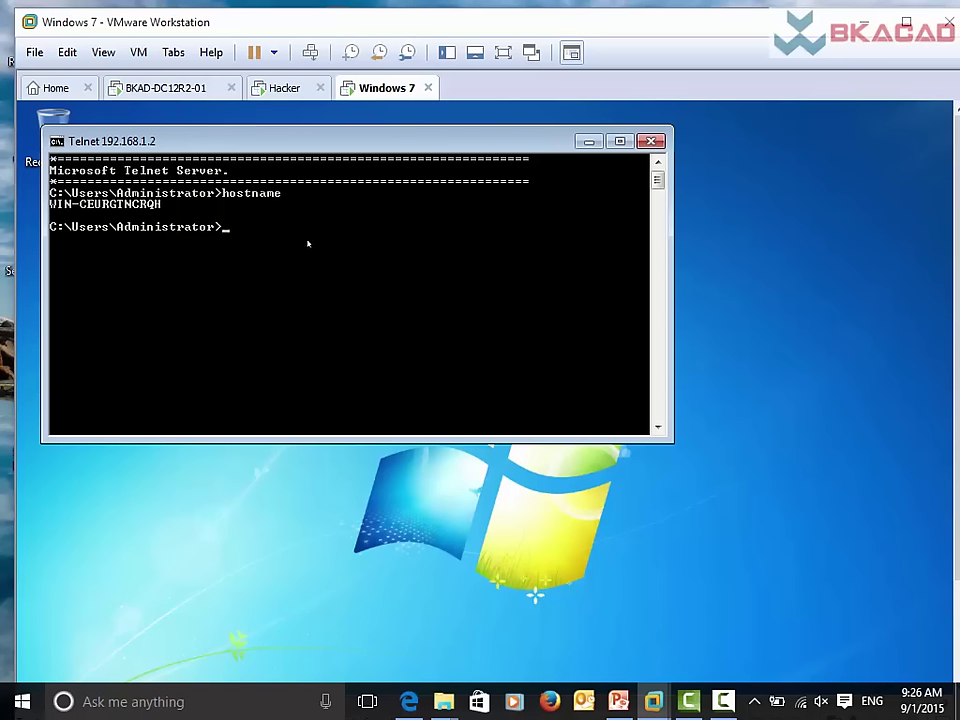
type("ipconfig")
key("Return")
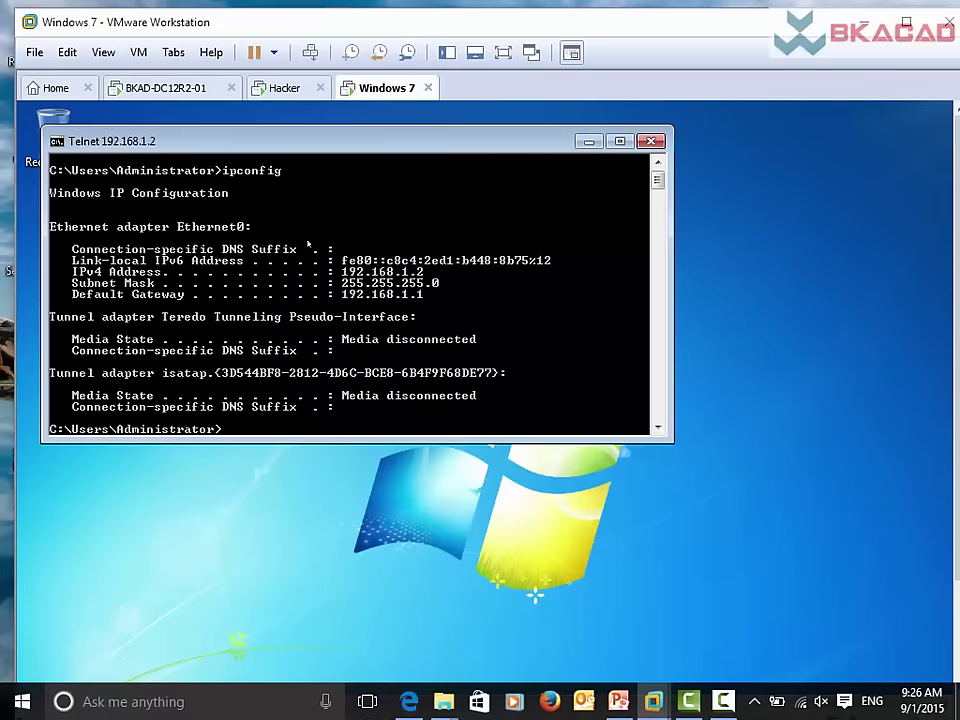